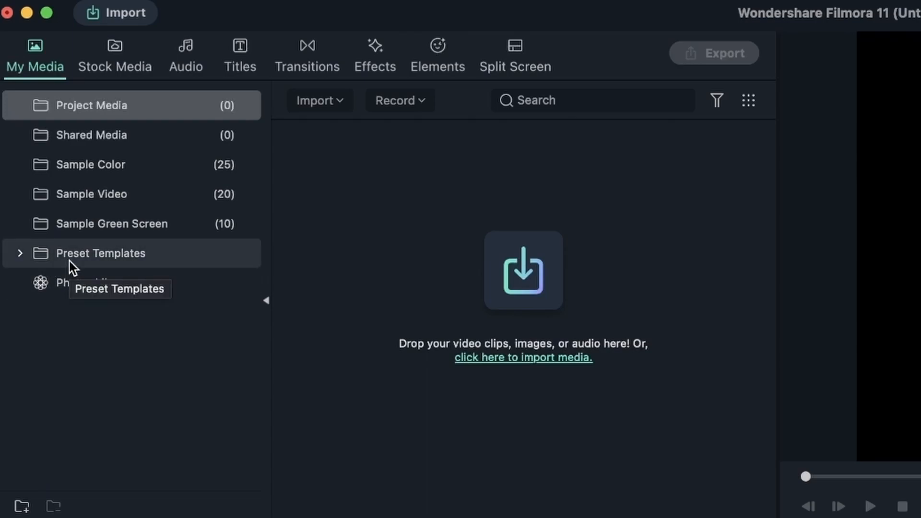
- Look through the custom and full collections of preset templates
left_click(20, 254)
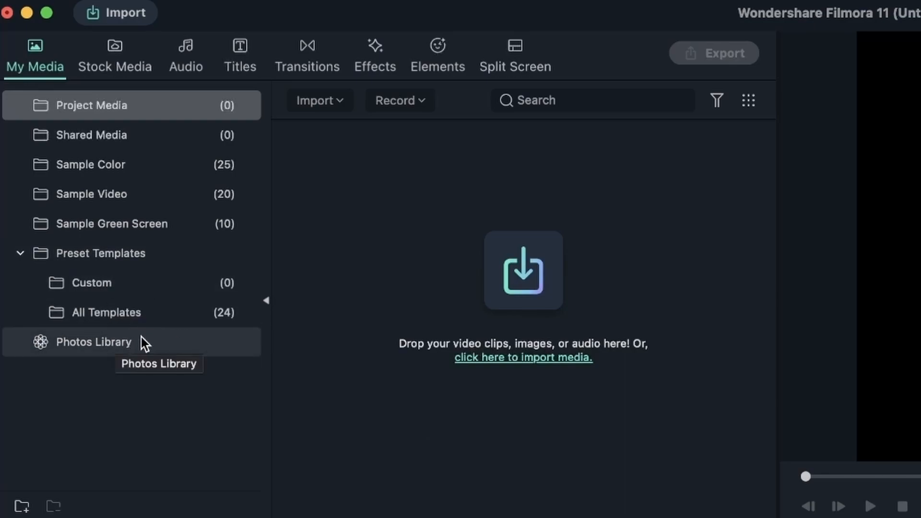
left_click(171, 283)
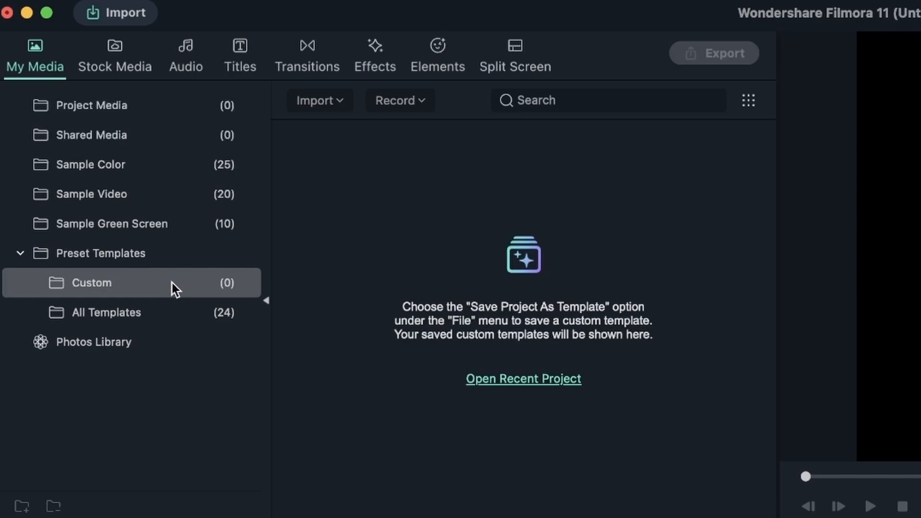
left_click(189, 315)
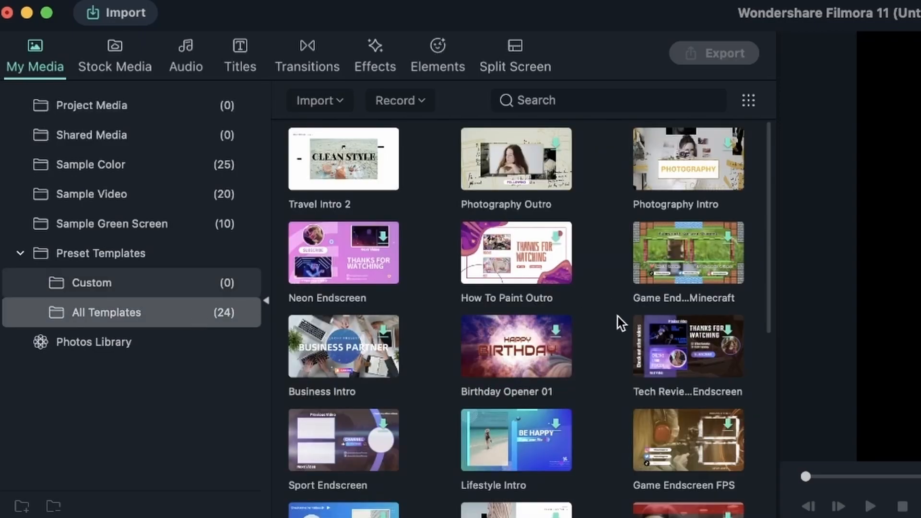
scroll(618, 317, "down", 3)
scroll(618, 317, "down", 5)
scroll(618, 317, "up", 8)
scroll(658, 312, "down", 5)
scroll(657, 311, "down", 2)
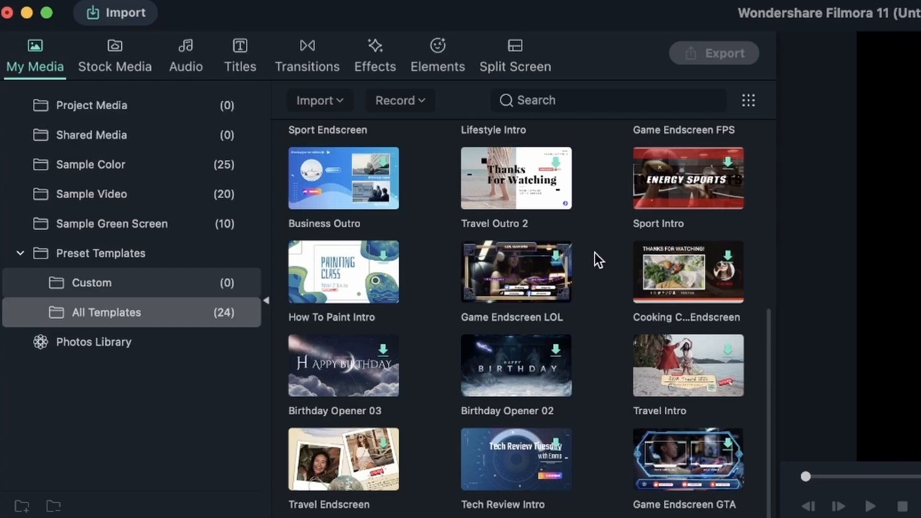
scroll(595, 253, "up", 7)
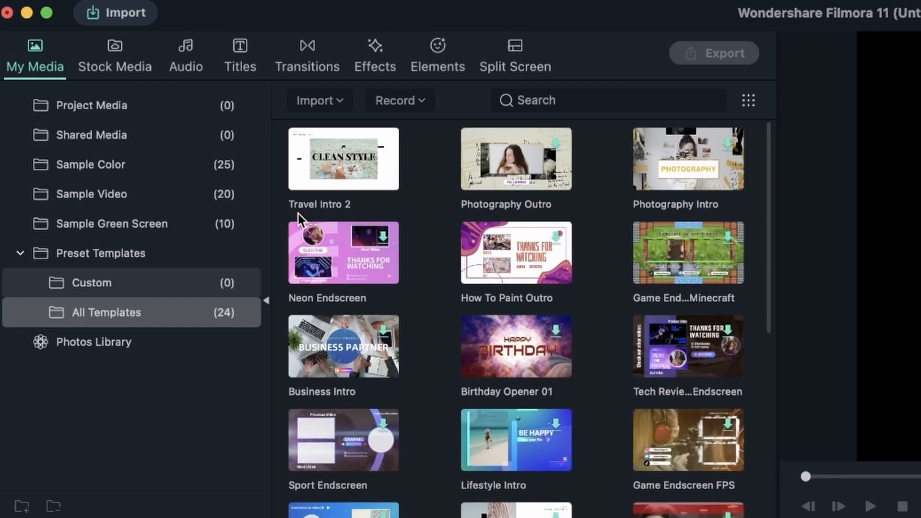
- Add the Travel Intro 2 template at the start of the timeline
left_click_drag(350, 170, 54, 413)
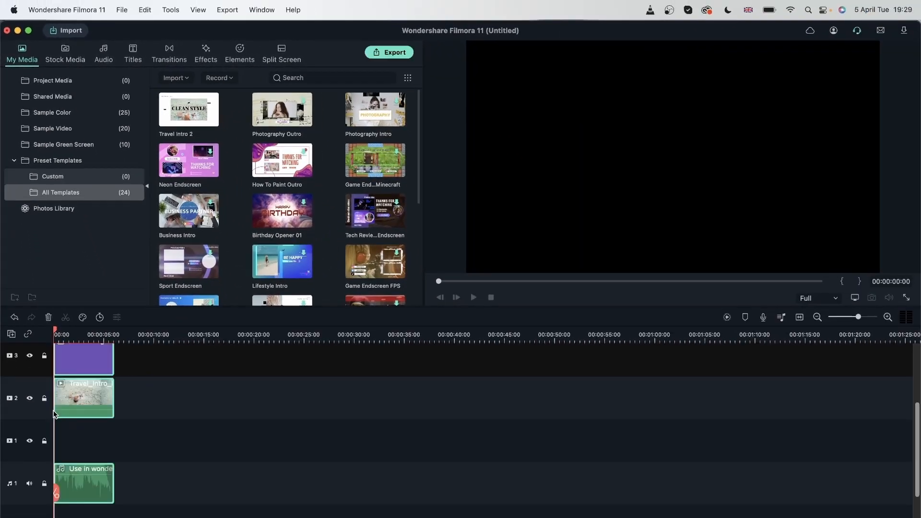
left_click(182, 409)
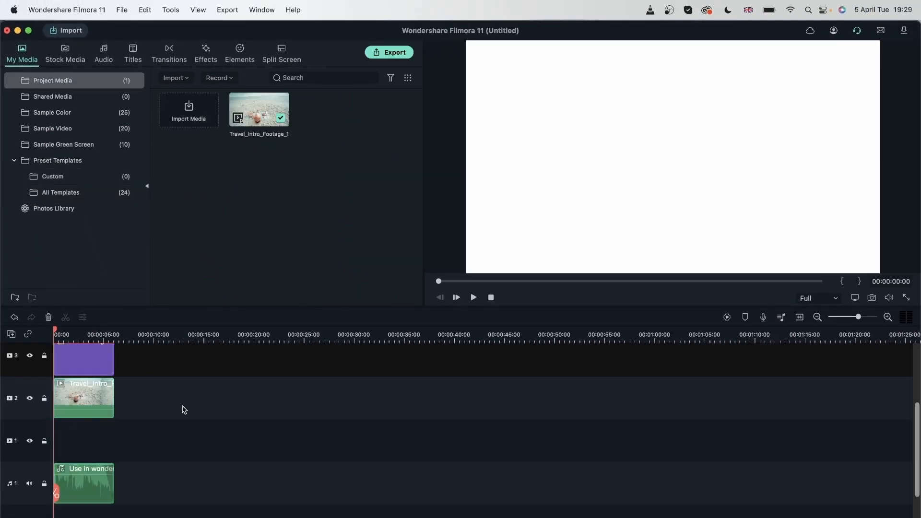
scroll(166, 415, "down", 1)
scroll(165, 415, "up", 1)
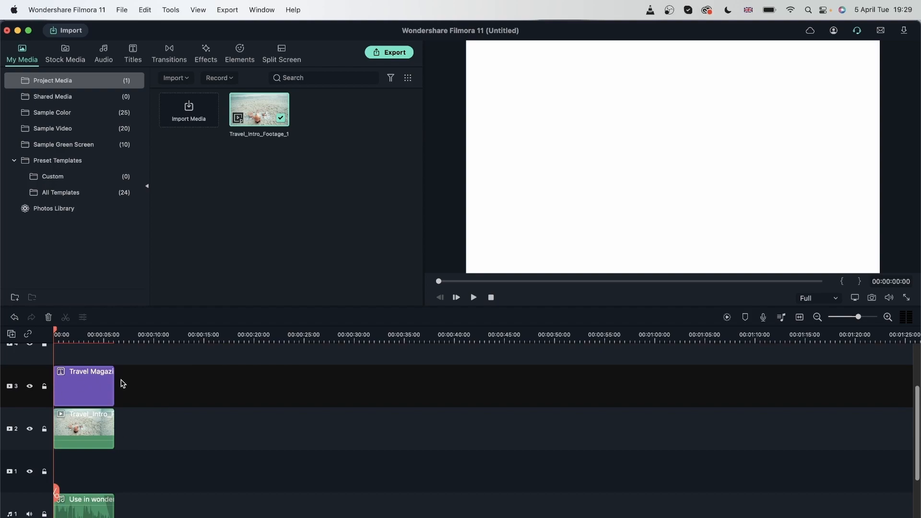
scroll(145, 438, "down", 2)
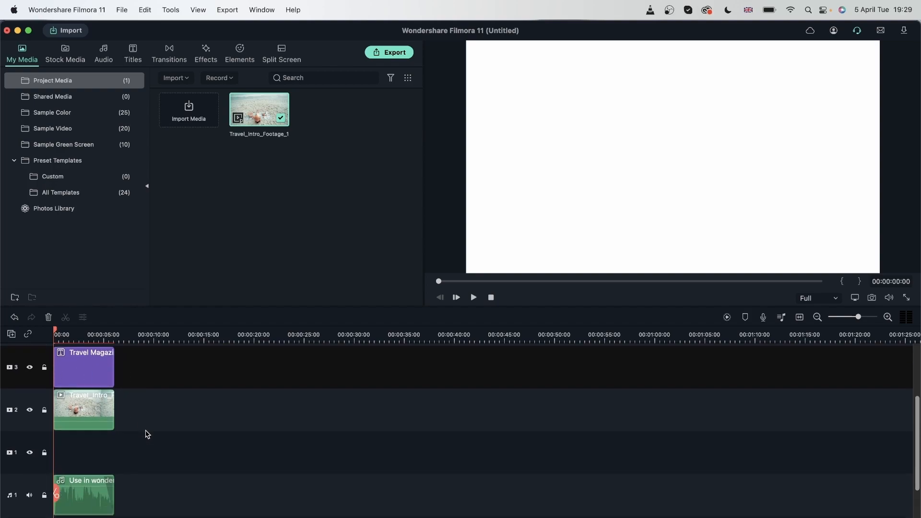
- Examine the template's separate audio, footage and title clips on the timeline
left_click(96, 455)
scroll(122, 434, "up", 1)
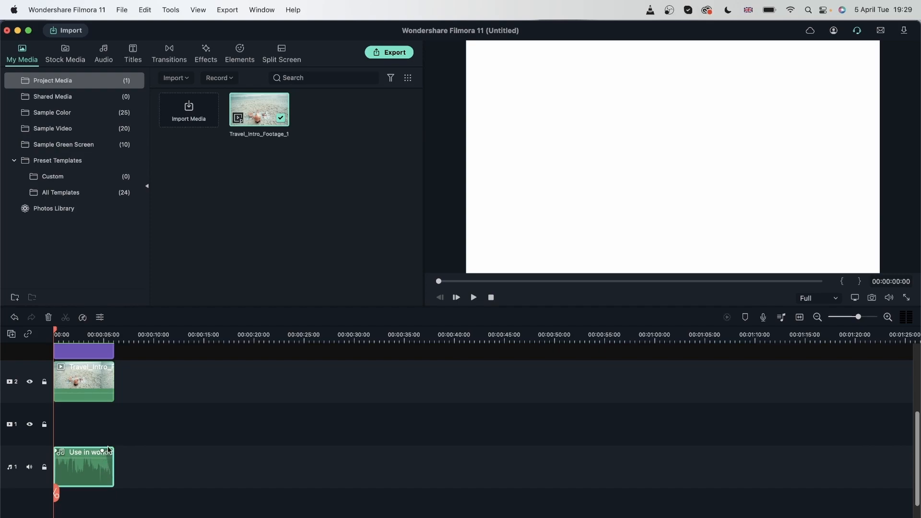
scroll(141, 432, "up", 1)
left_click(93, 435)
scroll(158, 413, "up", 1)
left_click(99, 403)
- Play the beginning of the intro template and scrub the preview to 00:00:04:02
left_click(145, 449)
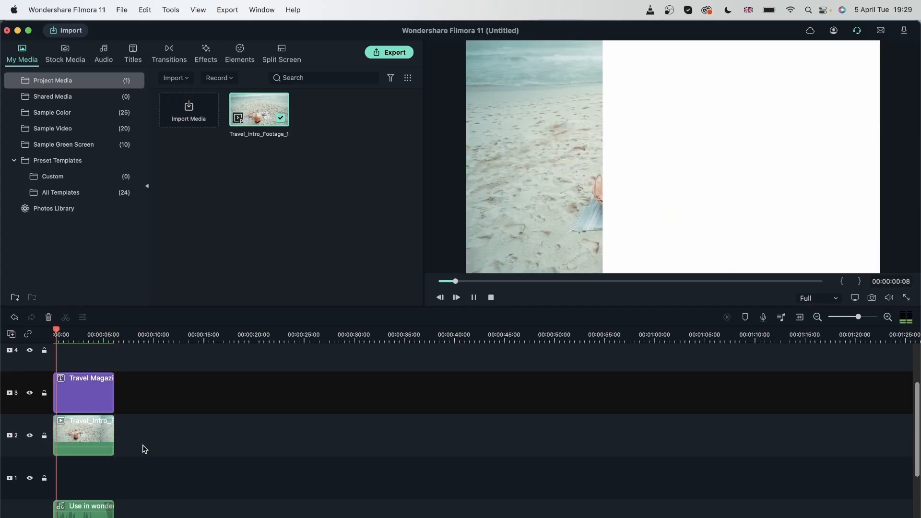
key("space")
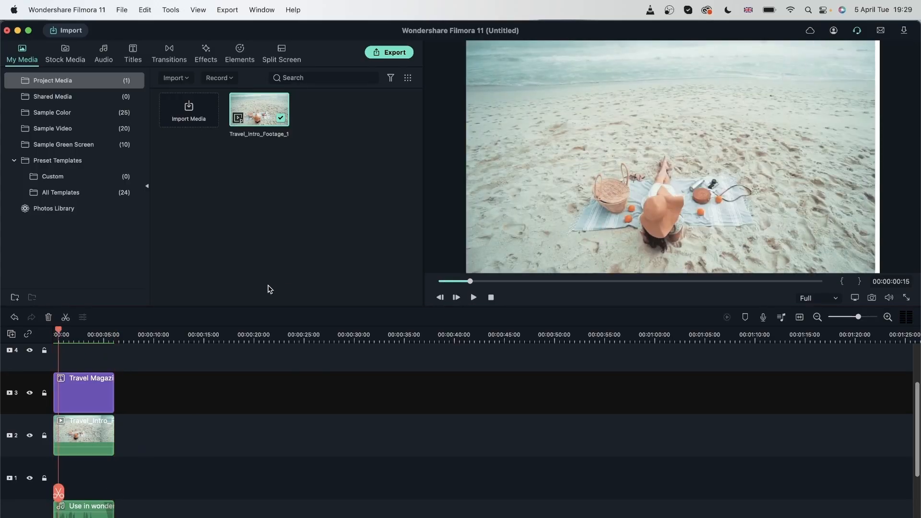
left_click_drag(58, 331, 94, 337)
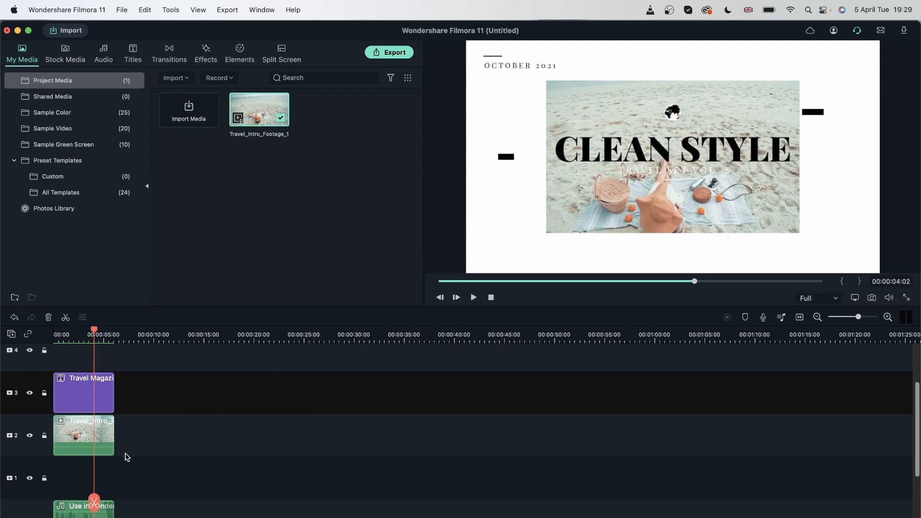
- Move the title and beach footage clips down together onto video tracks 2 and 1, directly above the audio
scroll(205, 438, "down", 3)
left_click(88, 451)
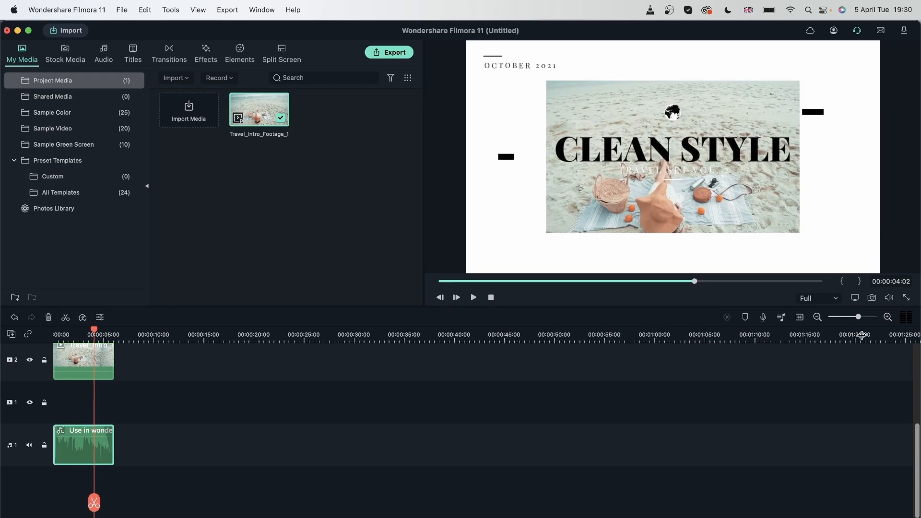
left_click(888, 317)
left_click(889, 318)
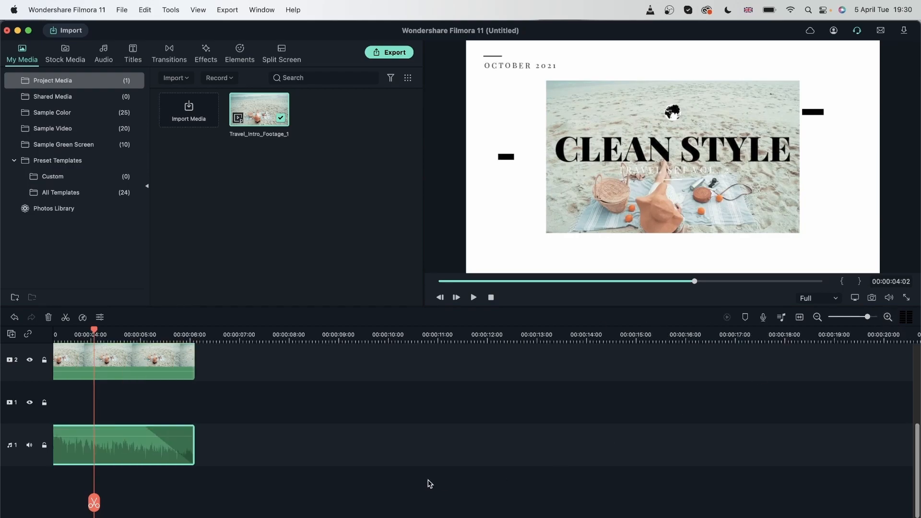
scroll(270, 441, "left", 5)
scroll(289, 439, "up", 4)
left_click_drag(360, 372, 270, 456)
scroll(270, 457, "down", 4)
left_click_drag(295, 386, 296, 445)
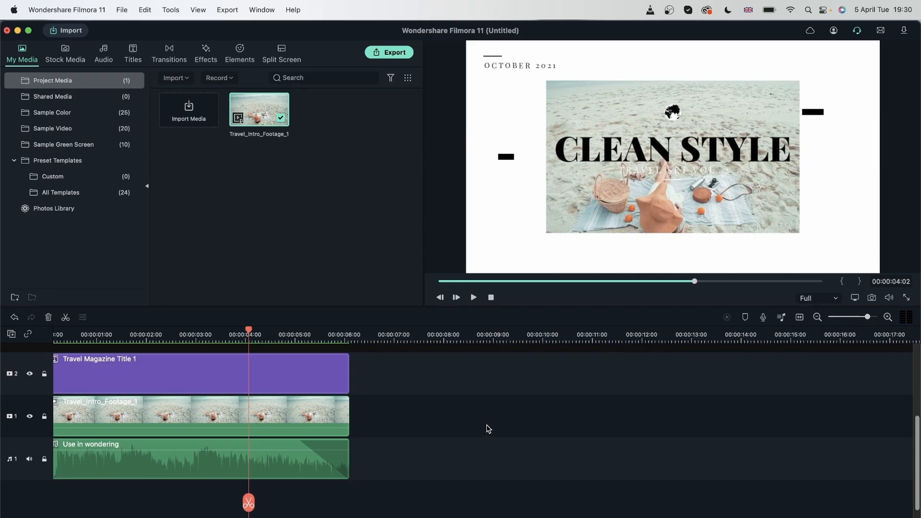
- Replace the beach footage on video track 1 with the downloaded cherry blossom stock clip, starting at 00:00
left_click(339, 418)
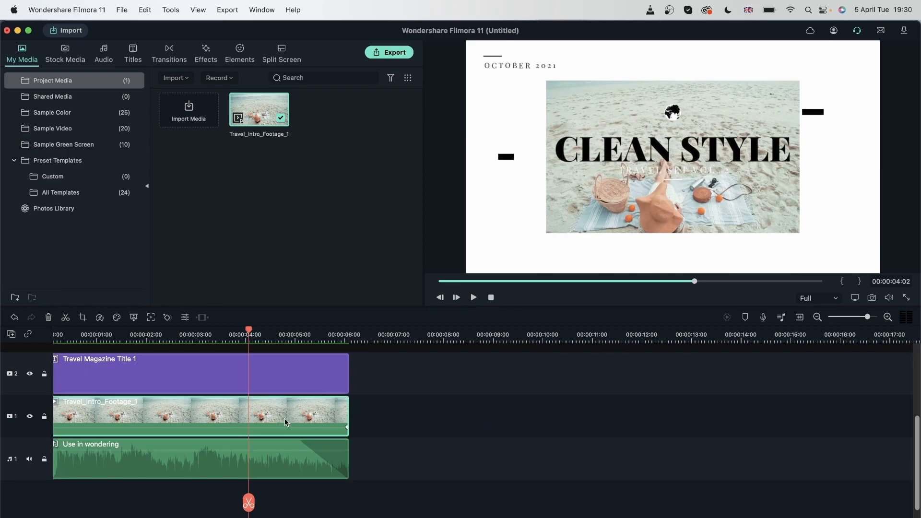
left_click(48, 317)
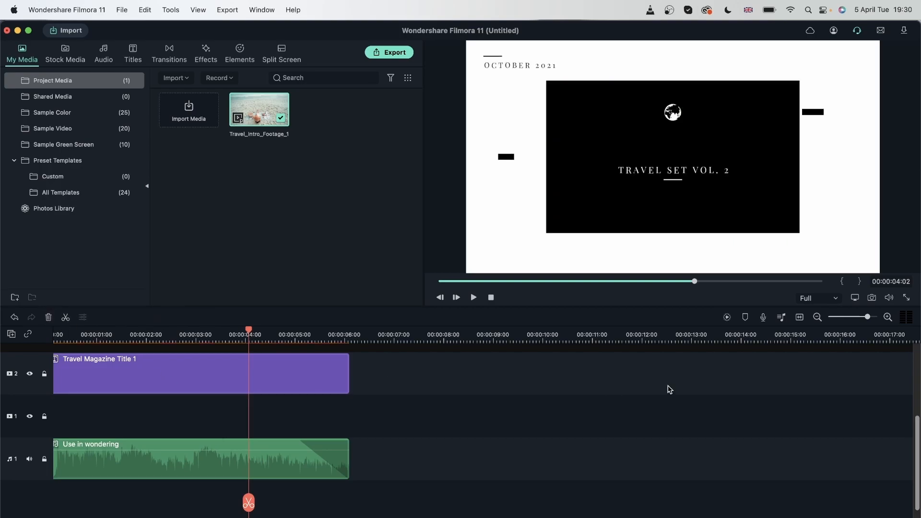
left_click(65, 52)
left_click_drag(283, 290, 58, 409)
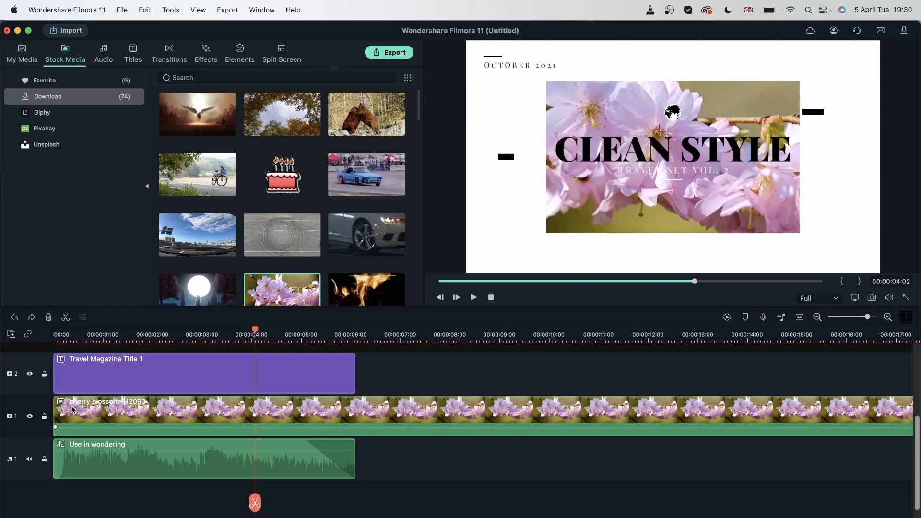
- Split the cherry blossom clip at 00:00:06:02, where the title ends, delete the excess and scrub through the result
left_click(357, 333)
left_click_drag(360, 332, 358, 332)
left_click(359, 502)
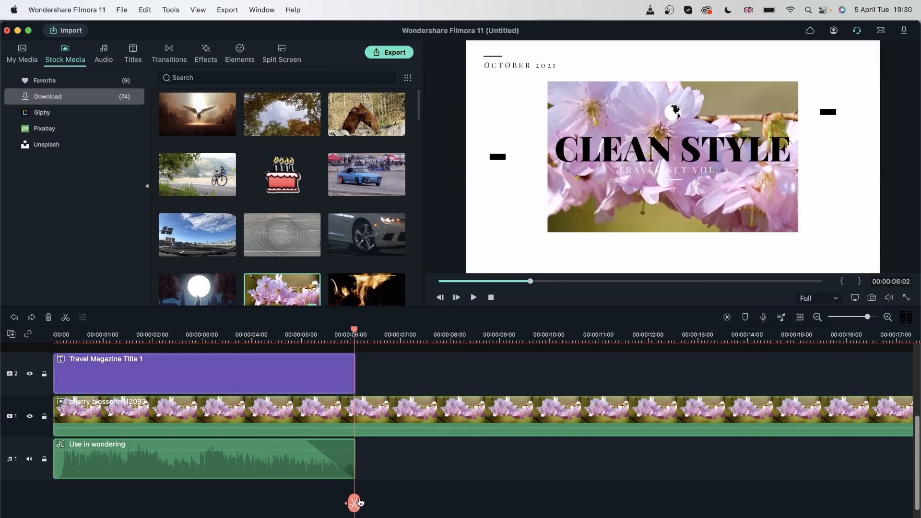
left_click(355, 503)
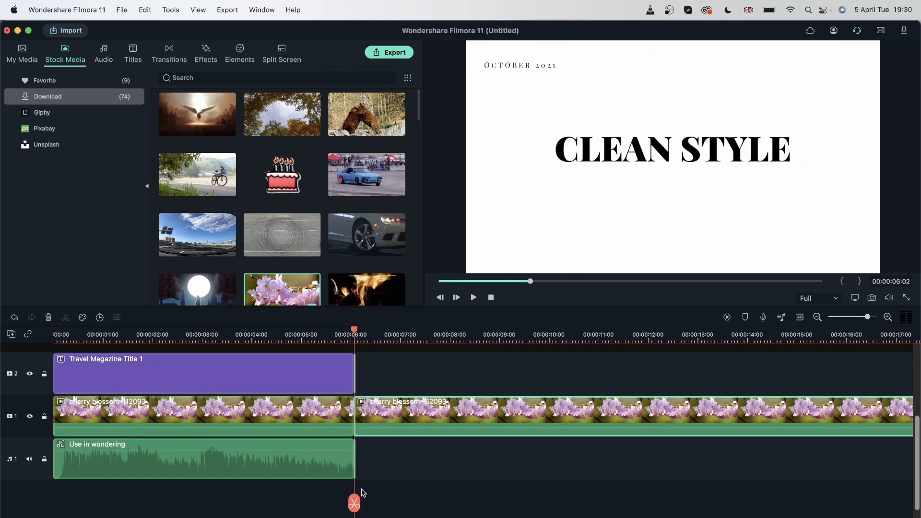
left_click(48, 318)
left_click(188, 332)
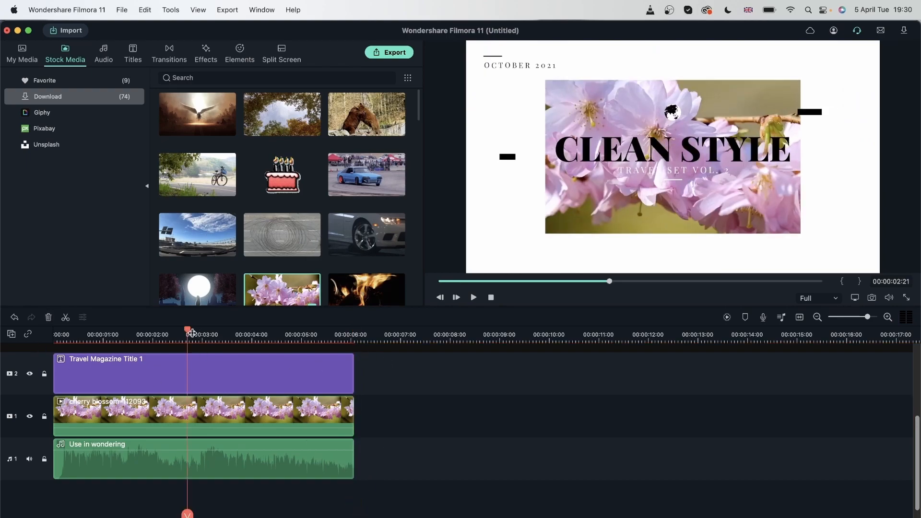
left_click_drag(191, 332, 280, 395)
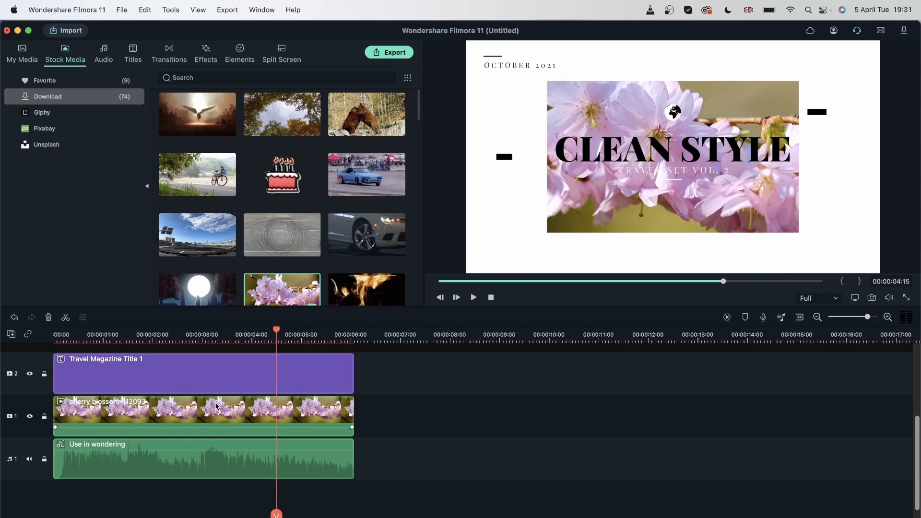
- Change the "CLEAN STYLE" heading in the title clip to "flower"
left_click(220, 376)
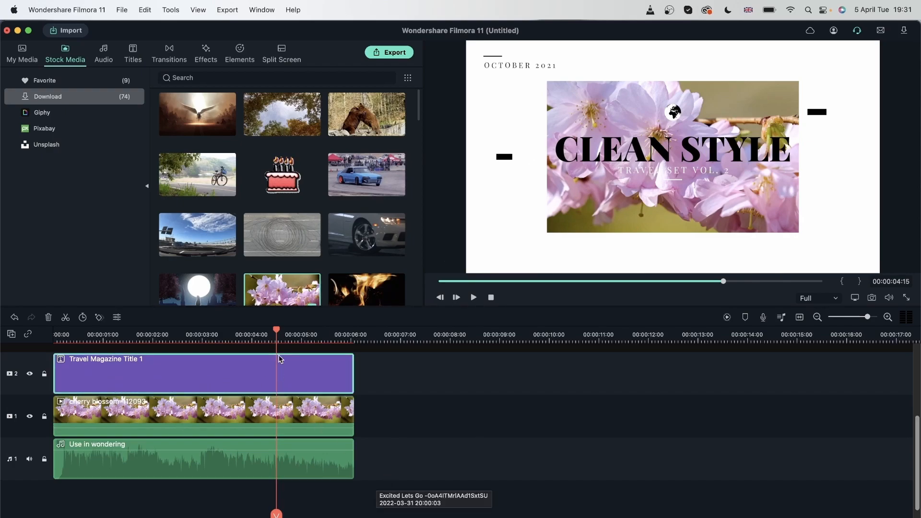
left_click_drag(276, 330, 266, 354)
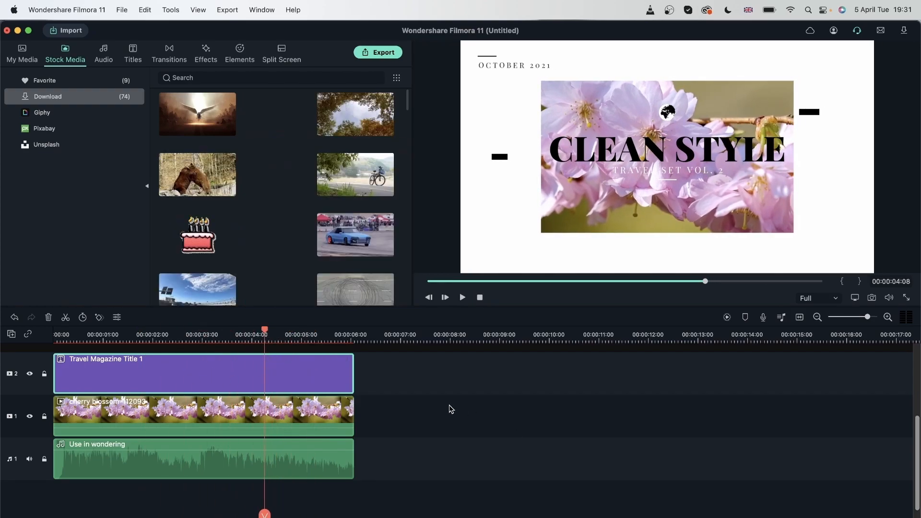
double_click(665, 151)
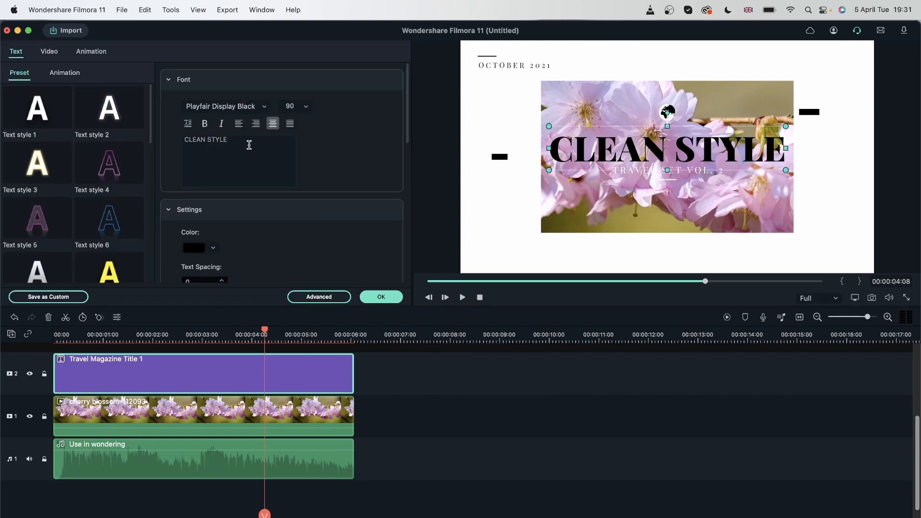
left_click_drag(249, 144, 137, 146)
type("flower")
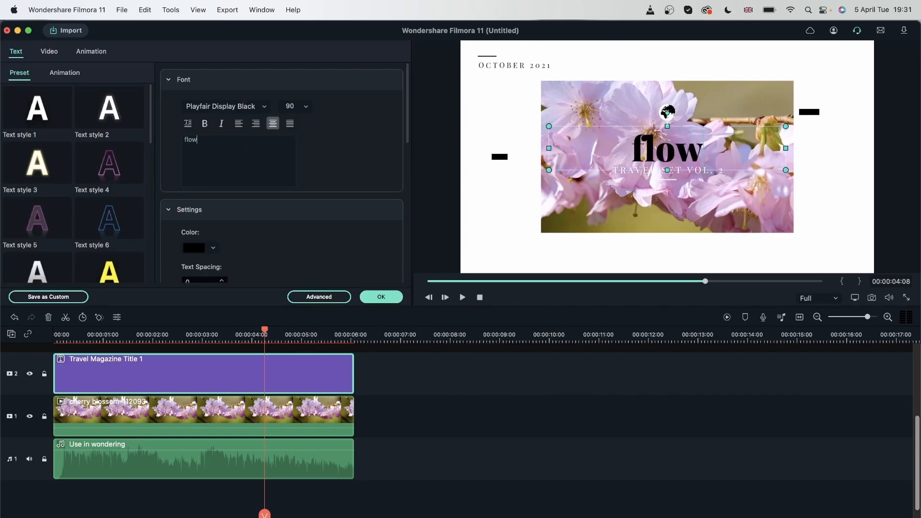
- Replace the title clip's date text with "April 2022"
double_click(528, 63)
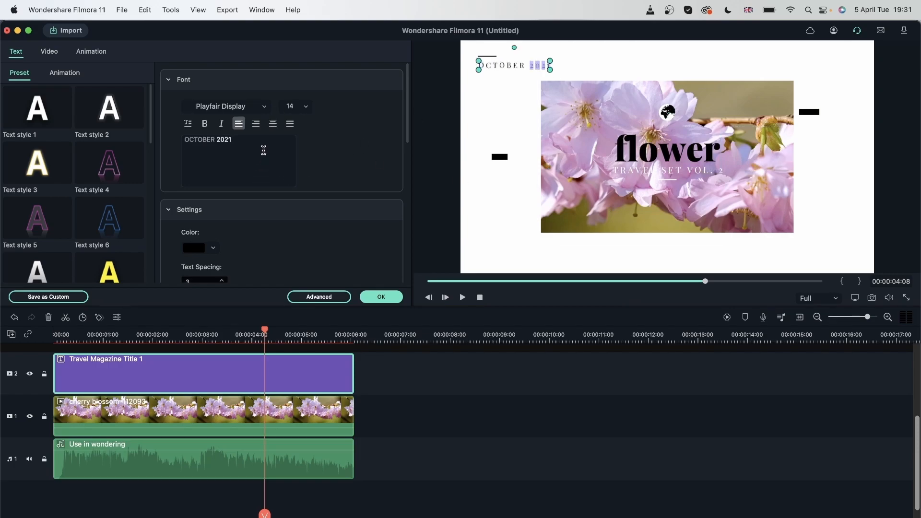
double_click(202, 136)
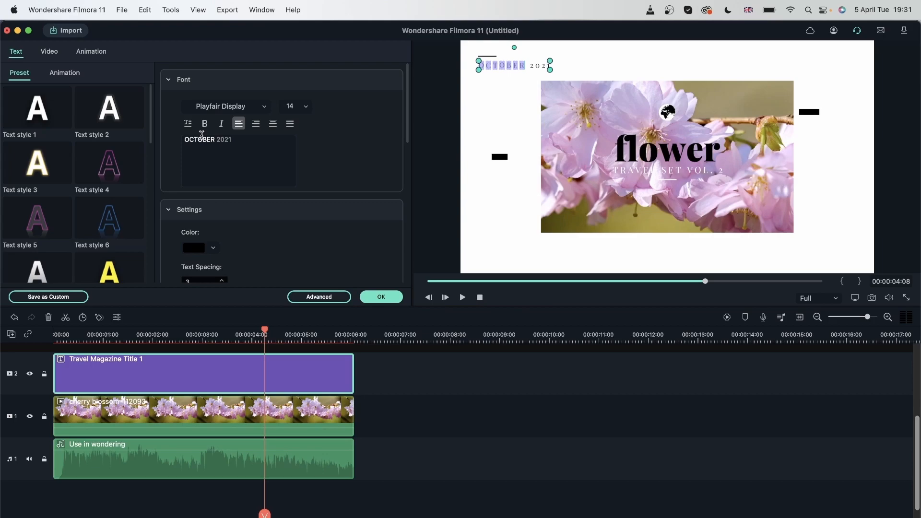
type("April 2022")
left_click(229, 139)
key("BackSpace")
type("2022")
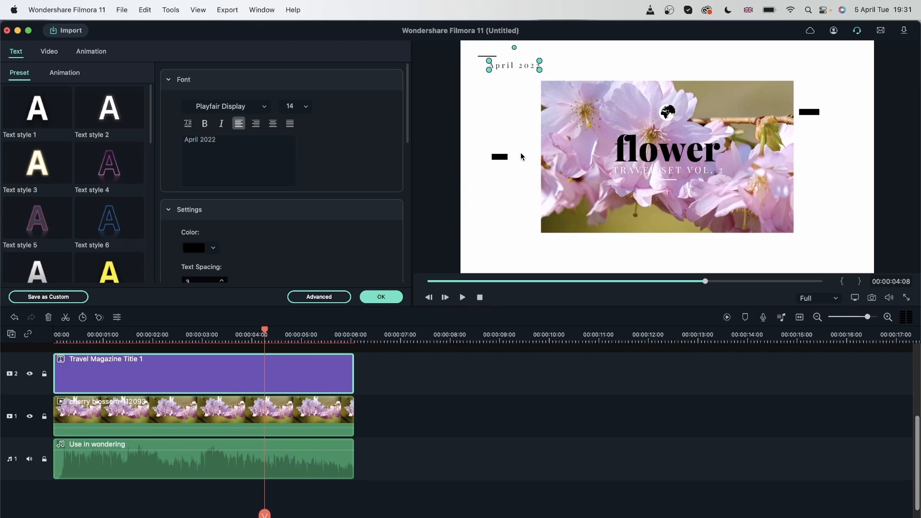
- Change the "TRAVEL SET VOL. 2" subtitle to "spring" and apply the title edits
left_click(679, 171)
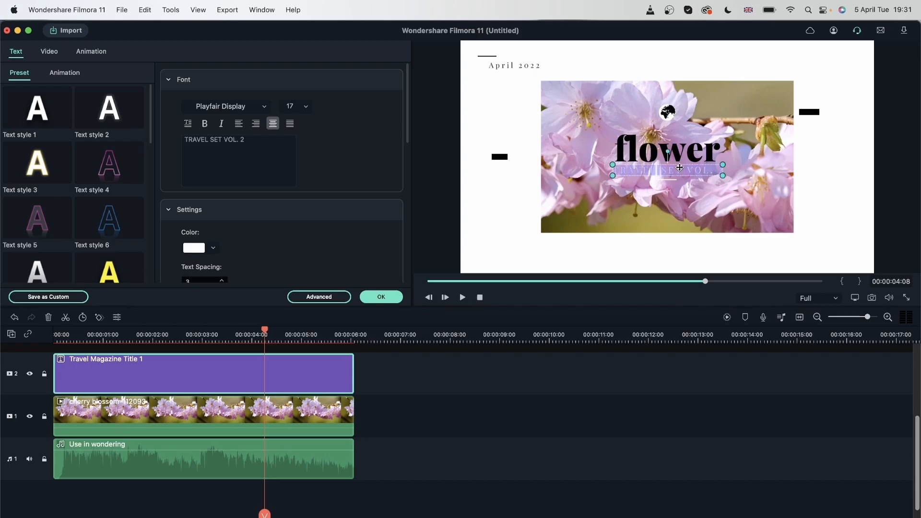
left_click(256, 139)
key("super+a")
type("spring")
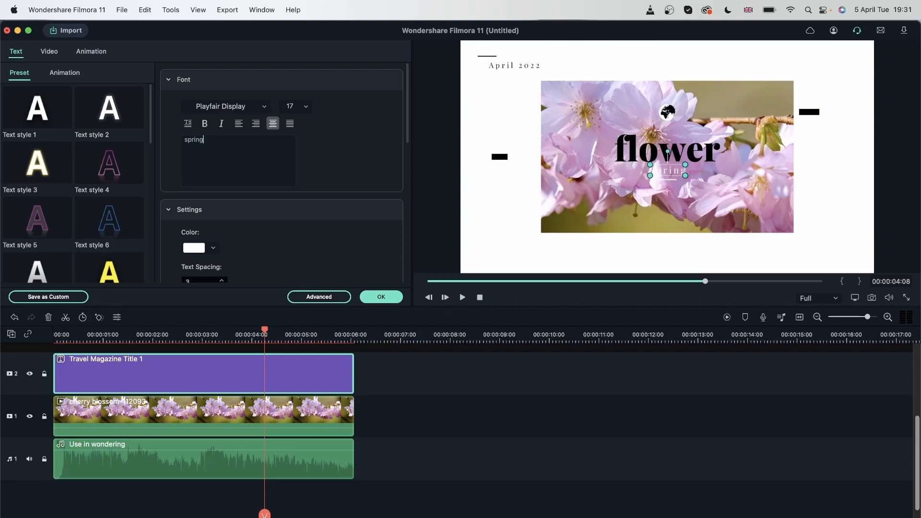
left_click(400, 294)
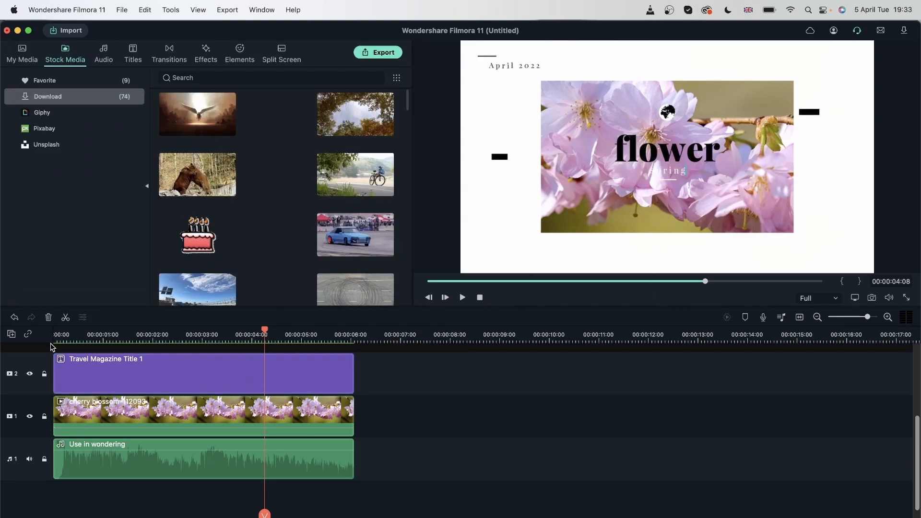
- Play the customized intro from near the beginning to review it
left_click(59, 329)
key("space")
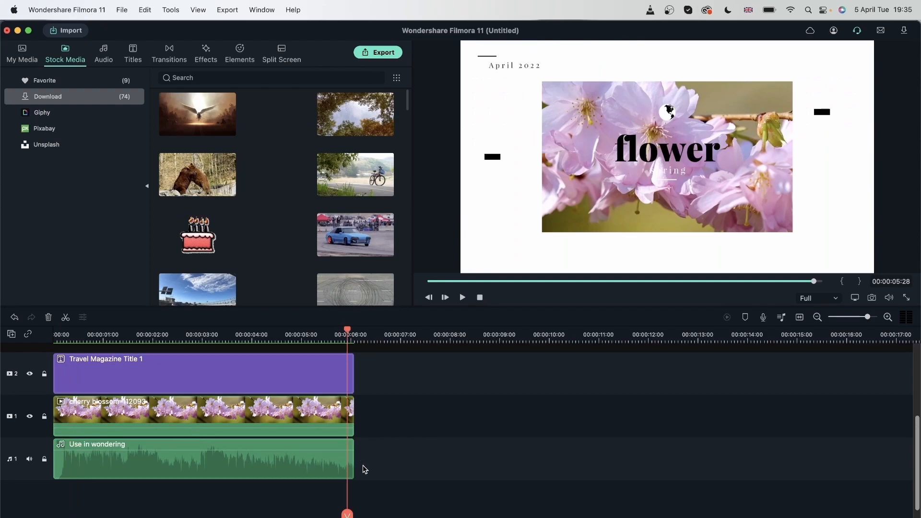
- Delete all the travel intro clips from the timeline, including the title, cherry blossom footage and music
left_click_drag(403, 466, 238, 360)
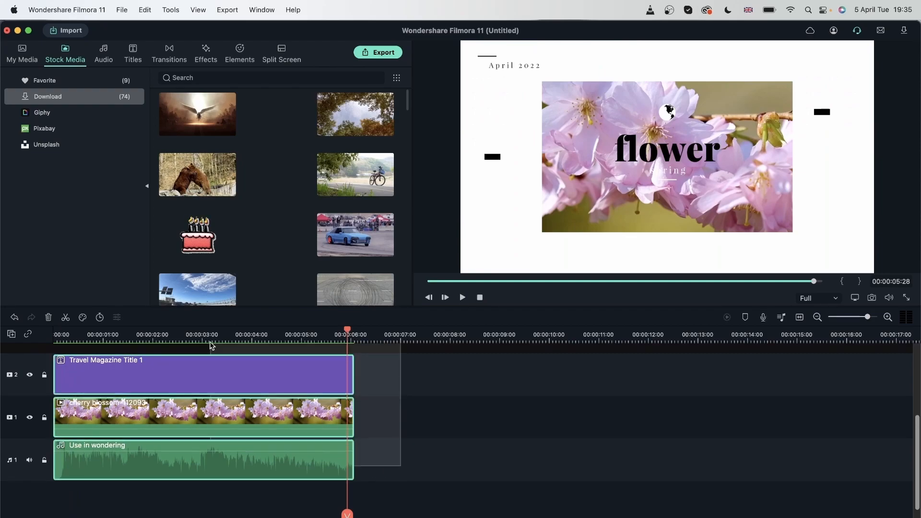
scroll(118, 390, "up", 3)
left_click(48, 317)
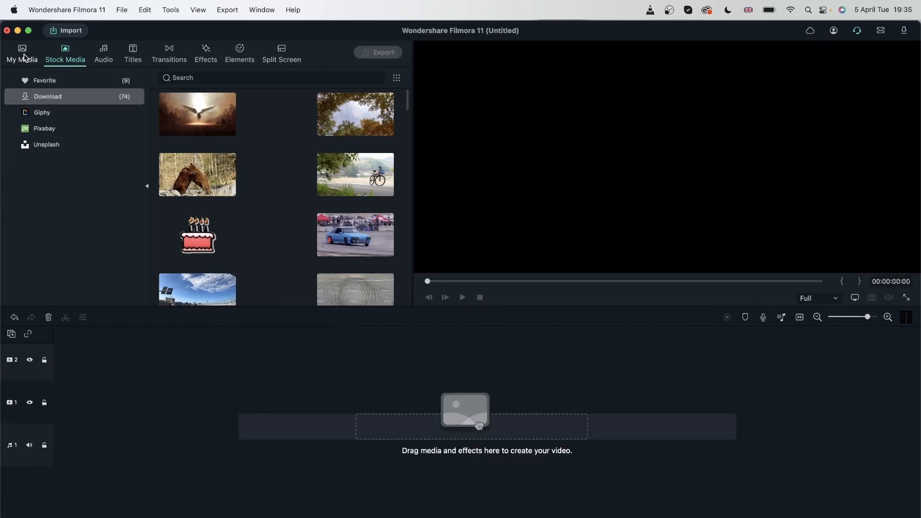
- Add the Minecraft game endscreen from all preset templates to the start of the empty timeline
left_click(24, 56)
left_click(67, 192)
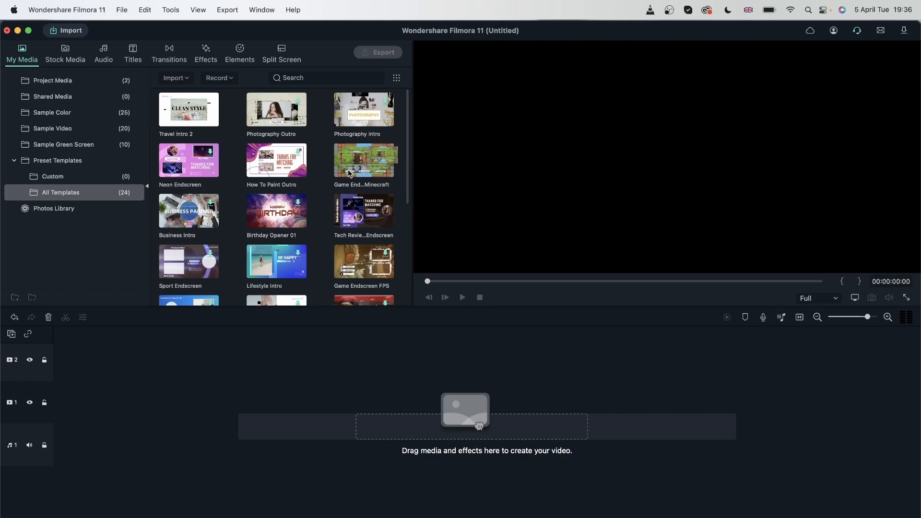
left_click_drag(360, 162, 56, 398)
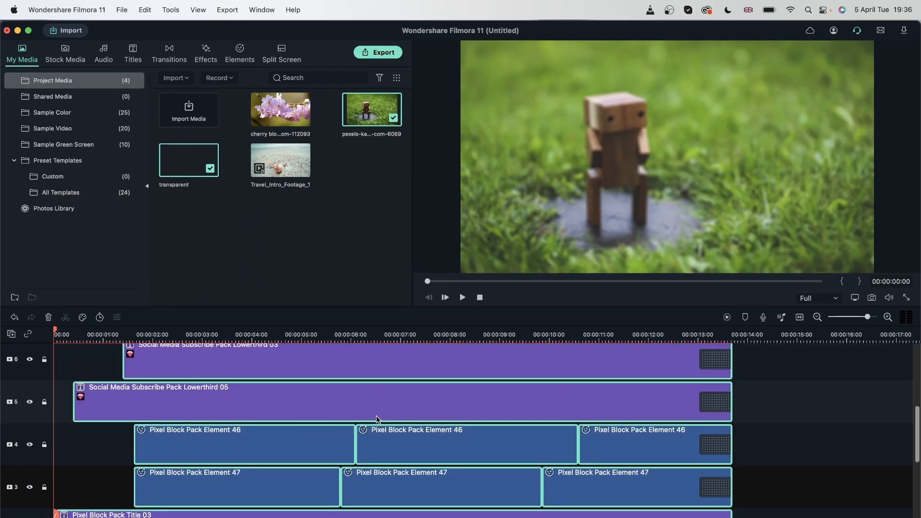
- Examine the endscreen template's tracks, from the transparent image layers down to the background photo and music
scroll(461, 410, "up", 3)
scroll(293, 413, "up", 2)
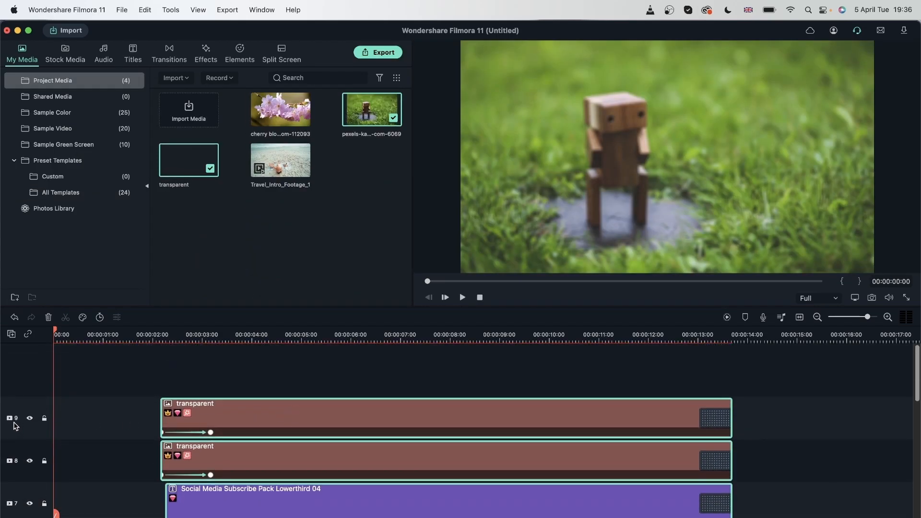
scroll(126, 420, "down", 8)
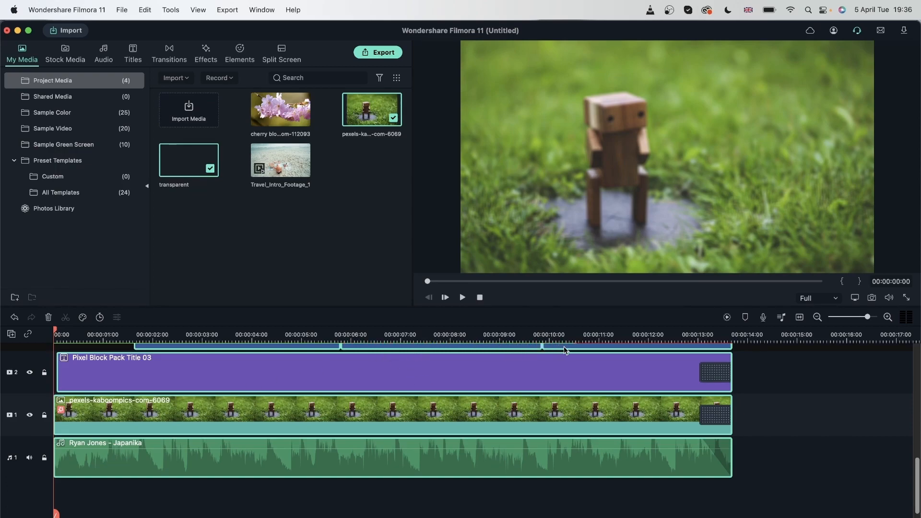
left_click(778, 383)
scroll(567, 441, "up", 8)
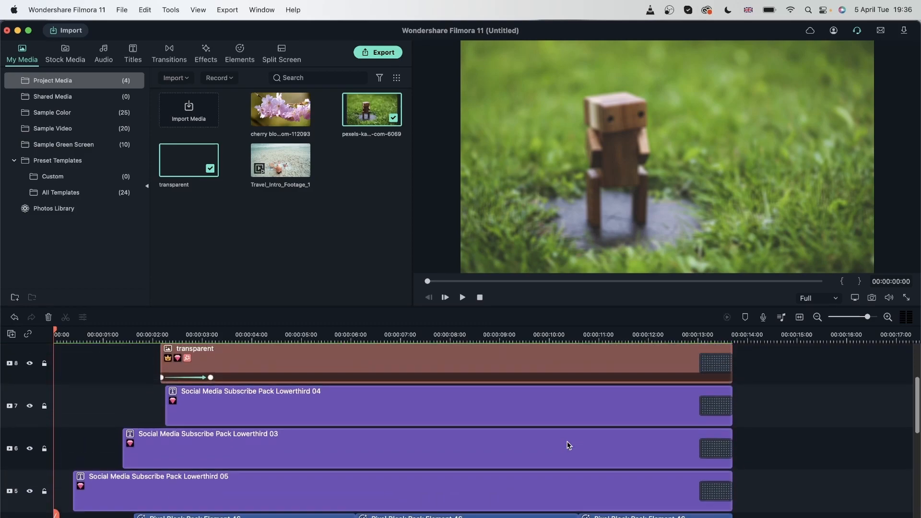
scroll(568, 446, "down", 5)
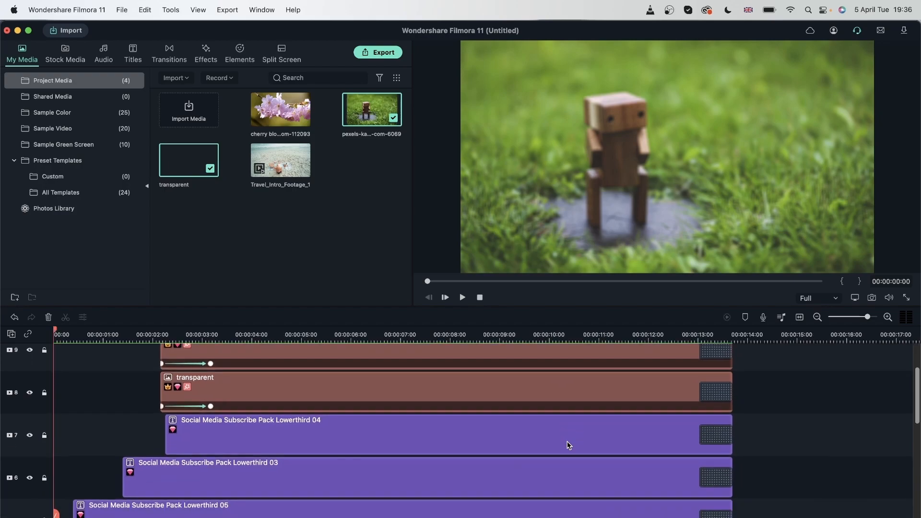
scroll(777, 433, "up", 1)
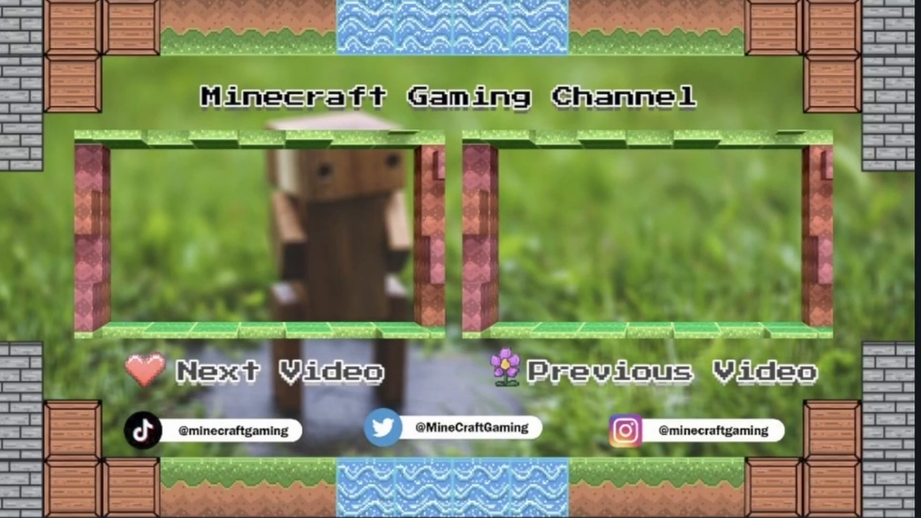
- Preview the Minecraft endscreen, including its closing section from about 12 seconds to the end
key("space")
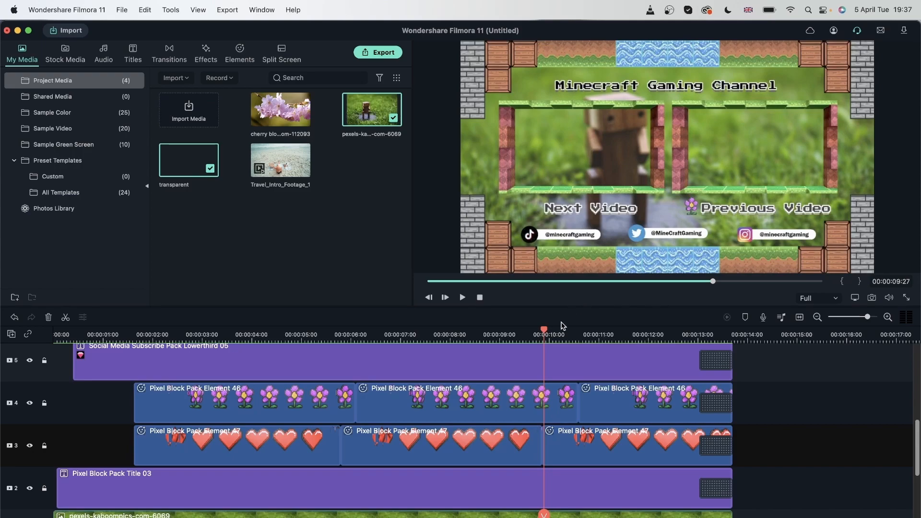
scroll(484, 400, "down", 3)
left_click(485, 400)
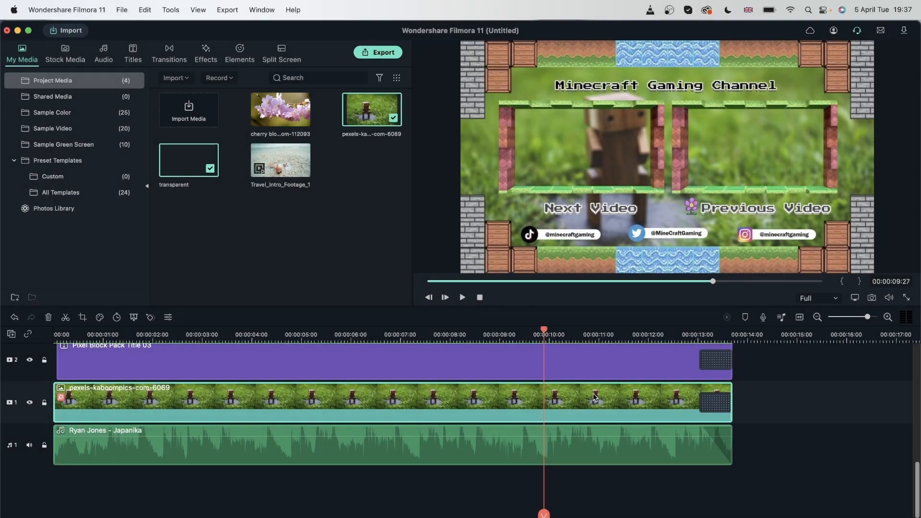
left_click(658, 330)
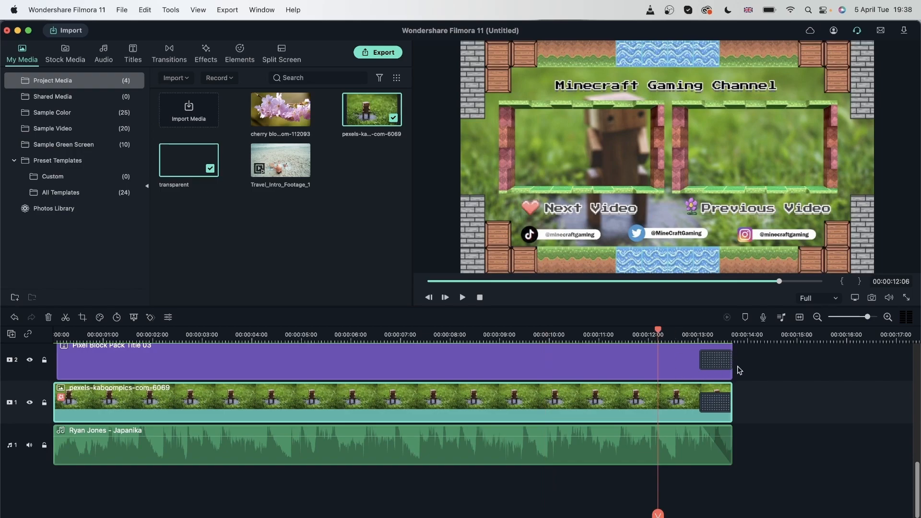
key("space")
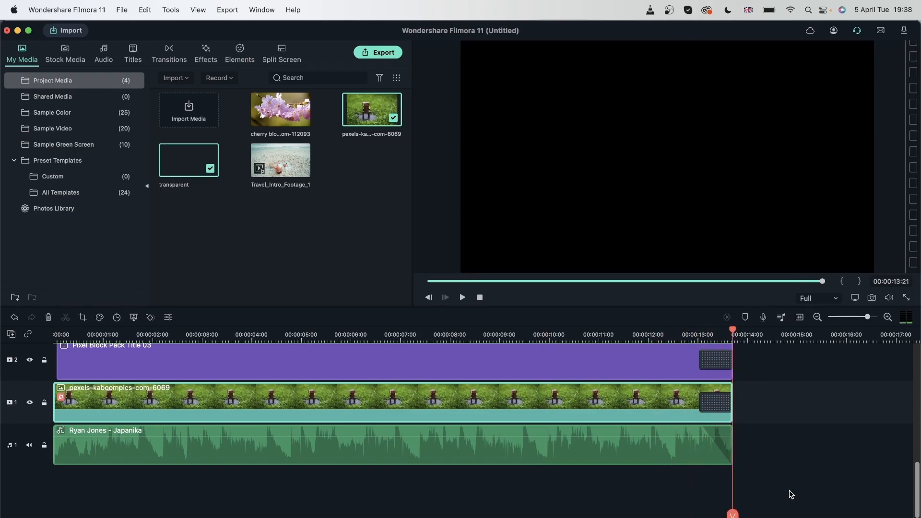
- Compare the background photo with its SquareBlur video effect off and on, and close its settings with the effect enabled
double_click(365, 402)
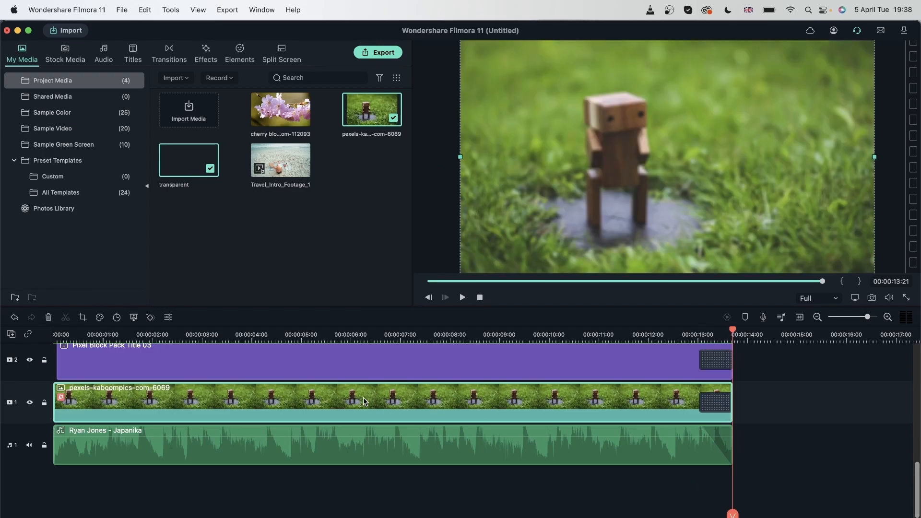
left_click(91, 75)
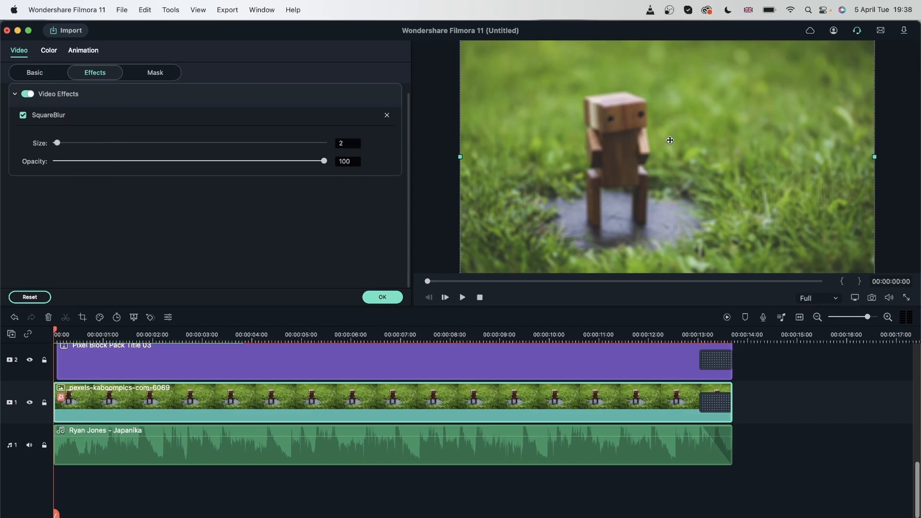
left_click(27, 94)
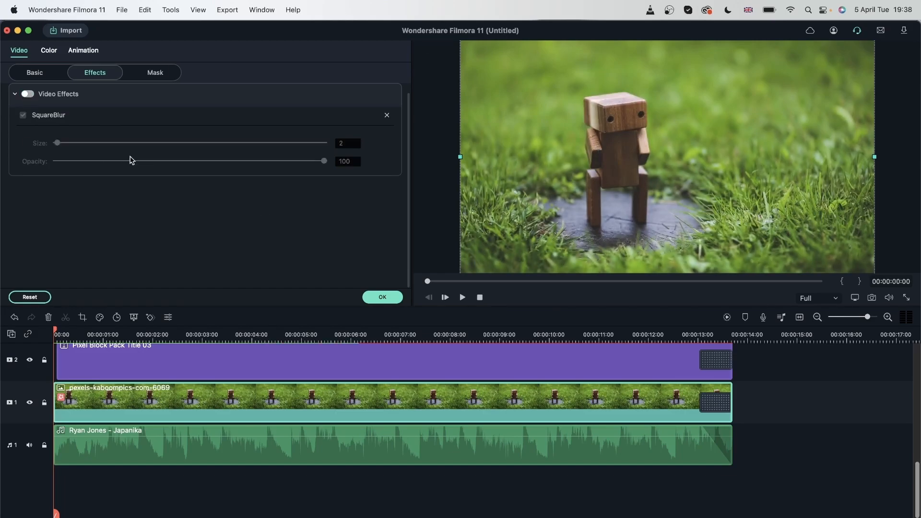
left_click(28, 94)
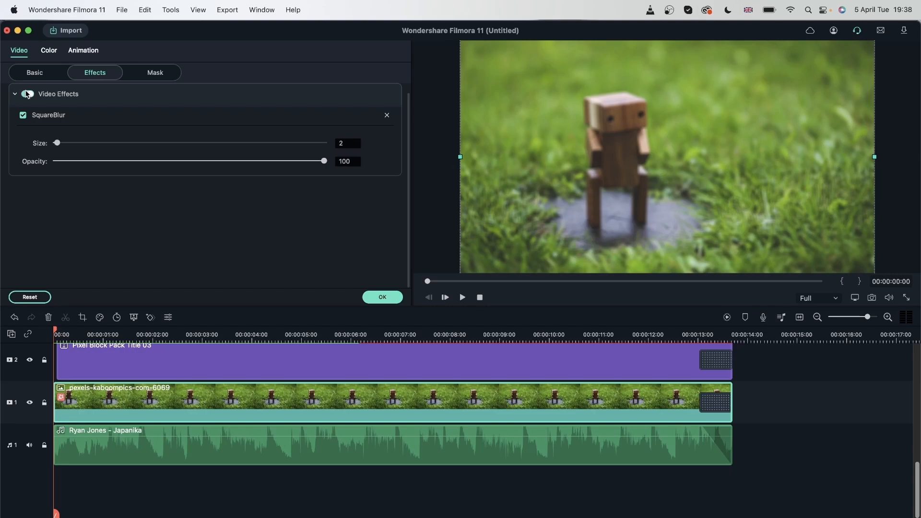
left_click(397, 300)
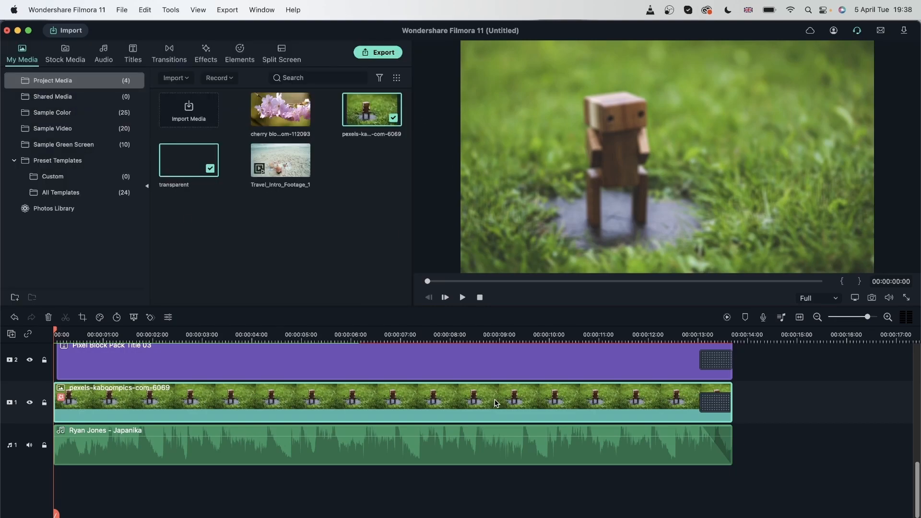
- Download the Minecraft sunset photo from Pixabay and replace the endscreen's background photo with it
left_click(60, 54)
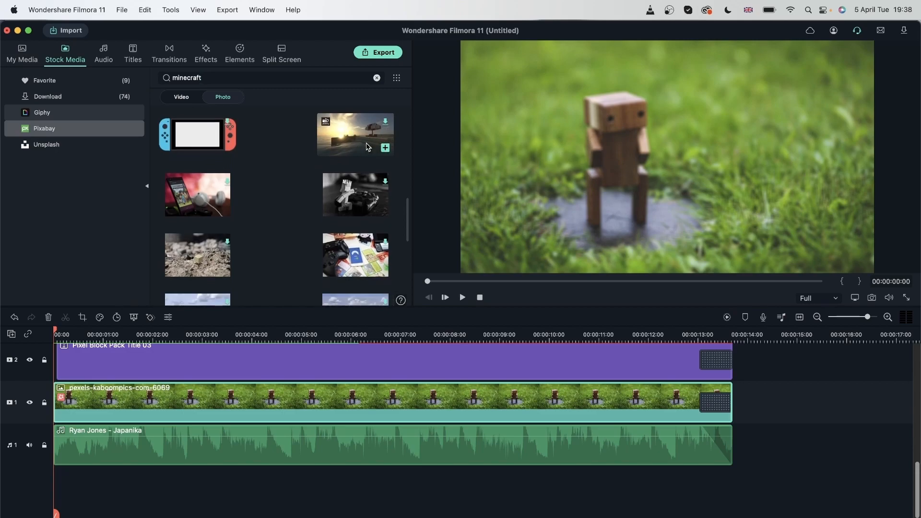
left_click(387, 121)
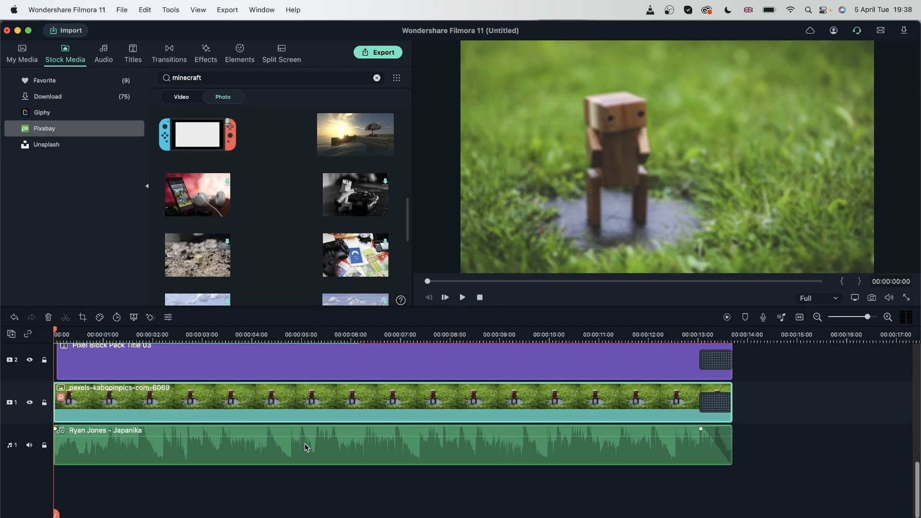
left_click_drag(337, 143, 281, 415)
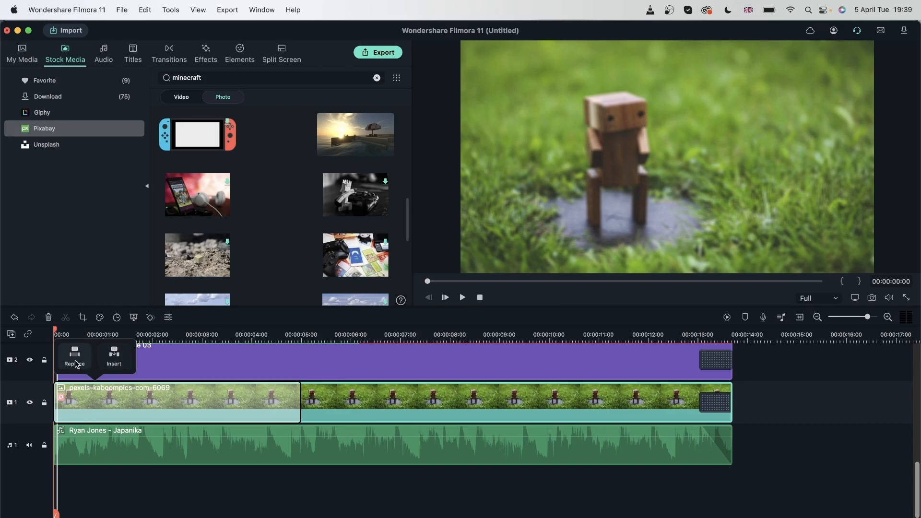
left_click(77, 364)
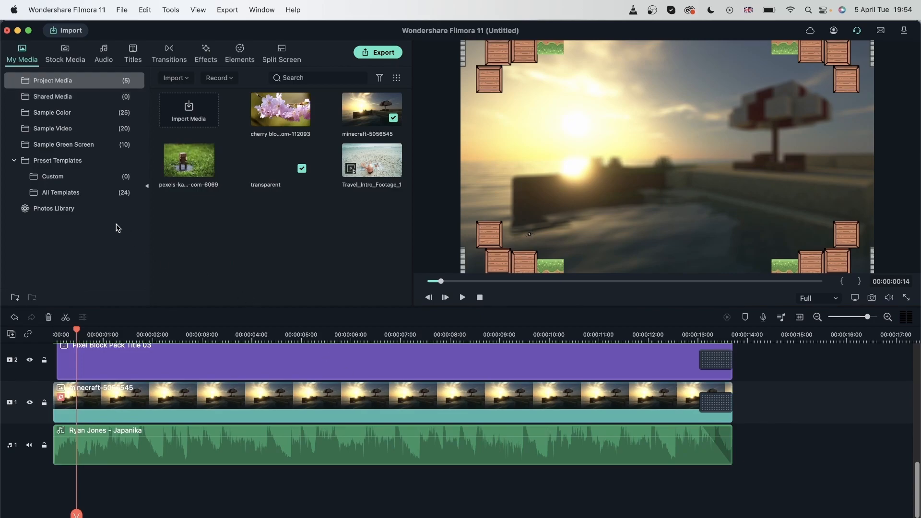
- Browse the downloaded stock media for footage suitable for the endscreen background
left_click(72, 62)
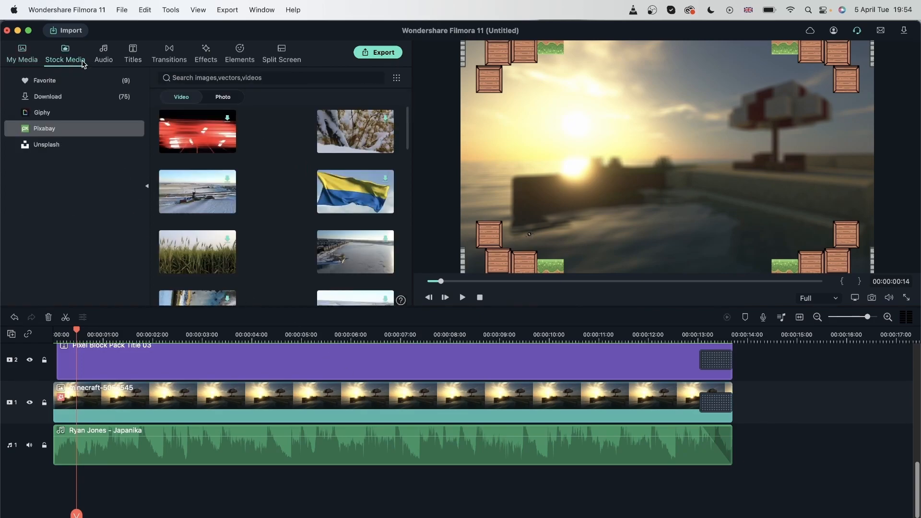
left_click(78, 96)
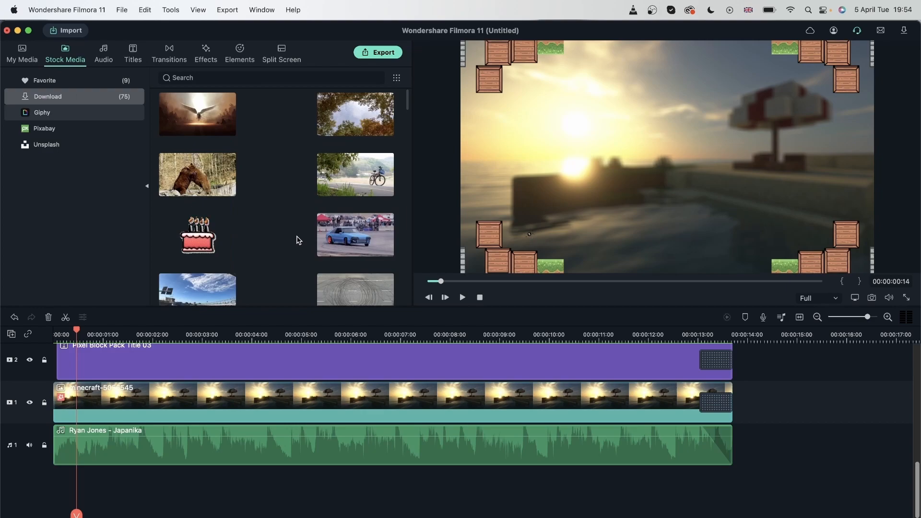
scroll(288, 234, "down", 2)
scroll(286, 237, "up", 2)
scroll(275, 180, "down", 3)
scroll(267, 182, "down", 4)
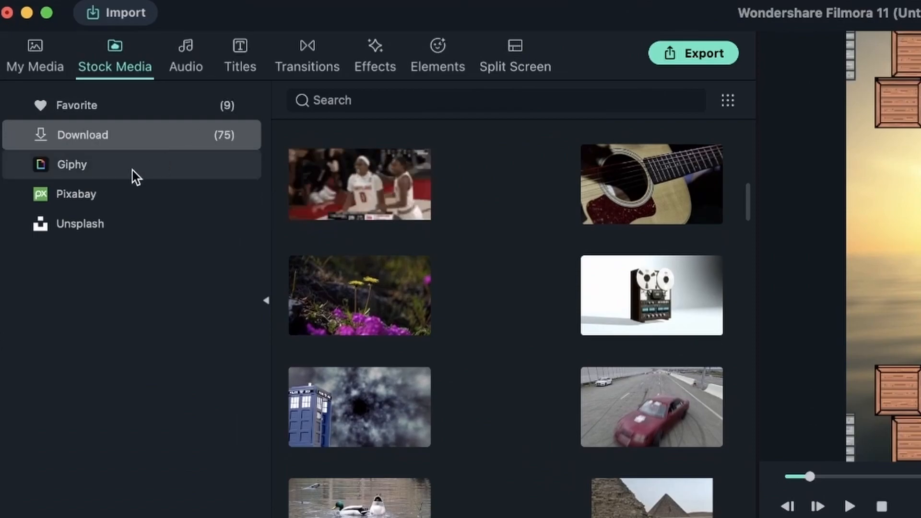
- Search Pixabay videos for "gaming" and download the neon game controller video
left_click(124, 202)
left_click(358, 100)
type("gaming")
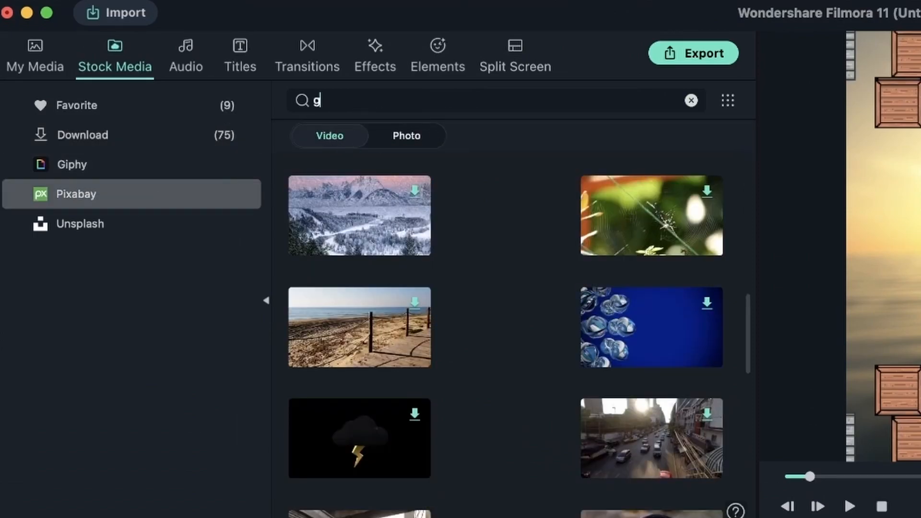
key("Return")
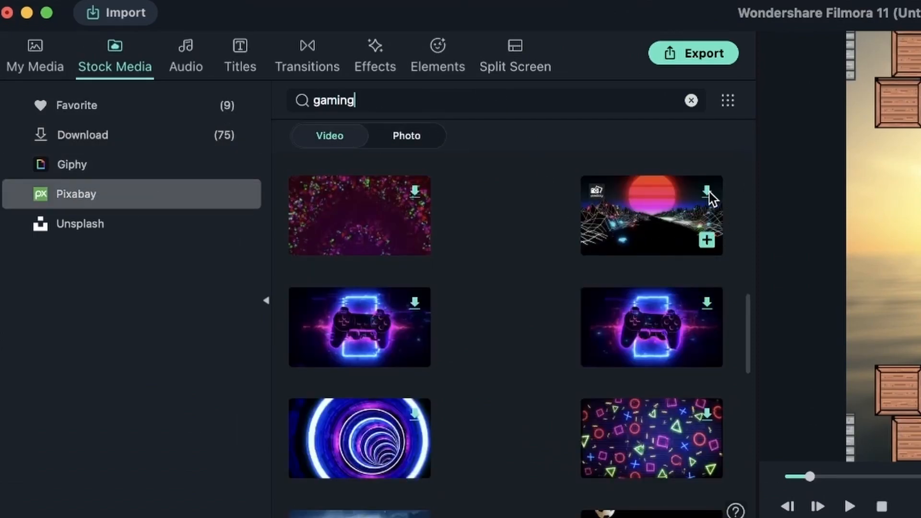
mouse_move(707, 296)
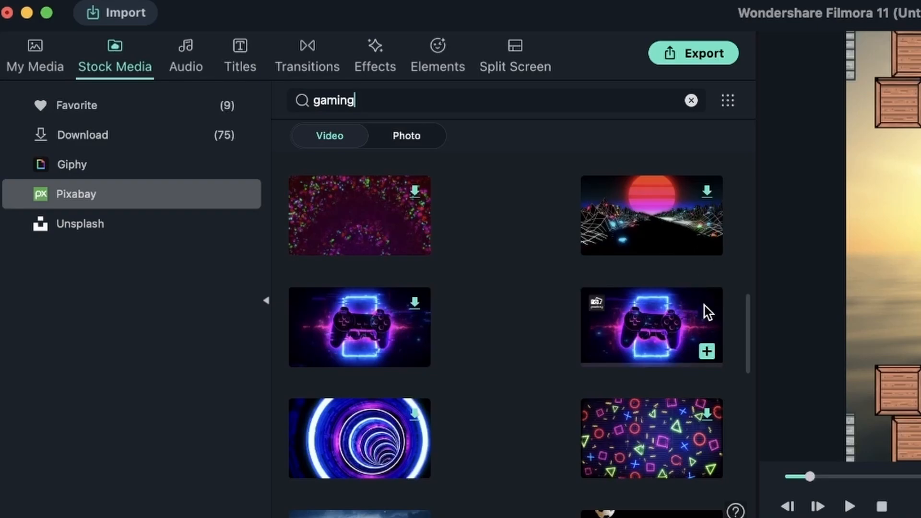
- Replace the Minecraft photo on the endscreen's background track with the controller-106315 video
scroll(704, 307, "down", 2)
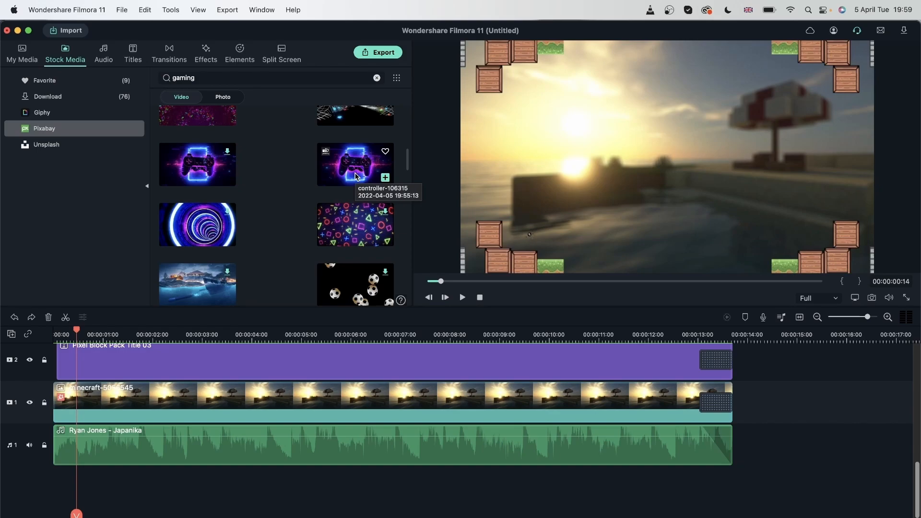
left_click(398, 404)
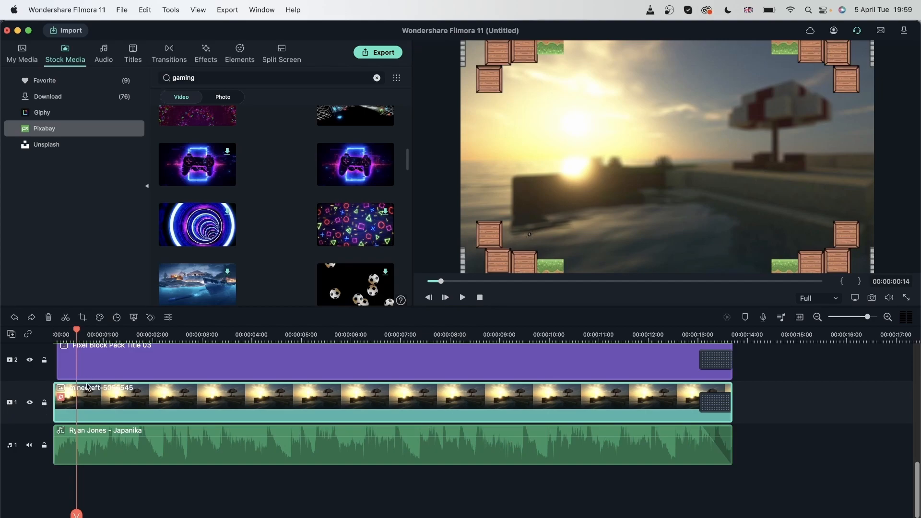
left_click_drag(354, 168, 71, 408)
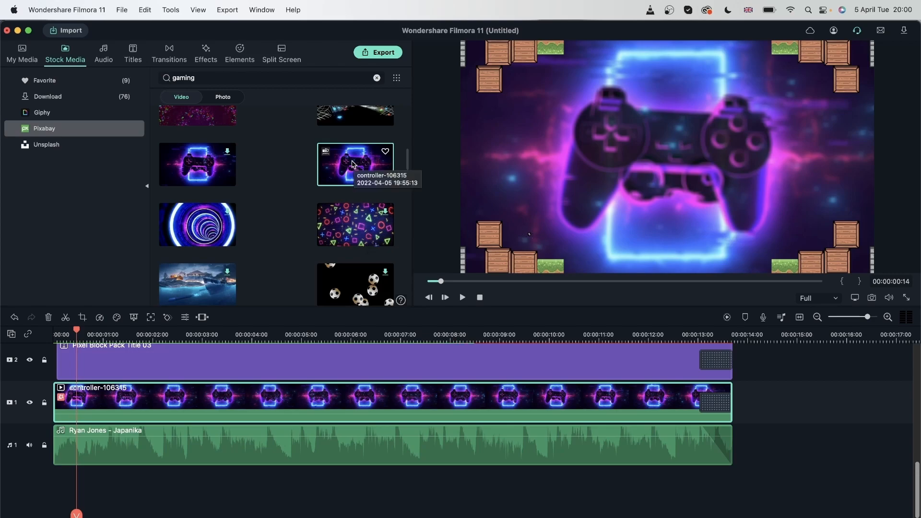
- Try dropping the controller video partway into the background clip, at about 1.6 seconds, and undo the placement
left_click_drag(353, 163, 130, 406)
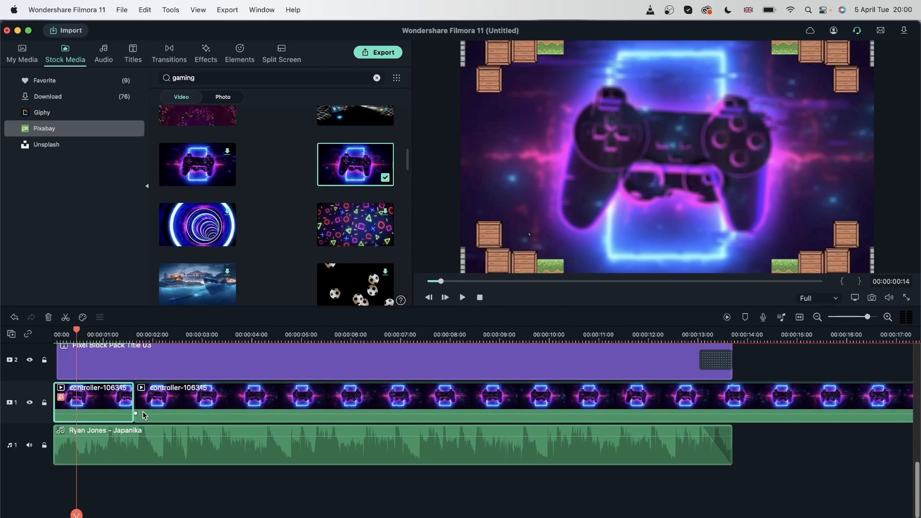
left_click(183, 403)
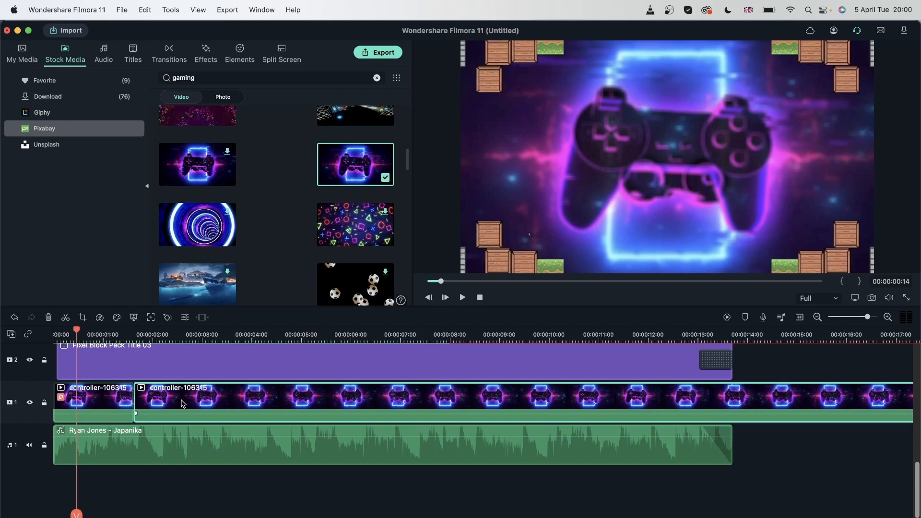
key("super+z")
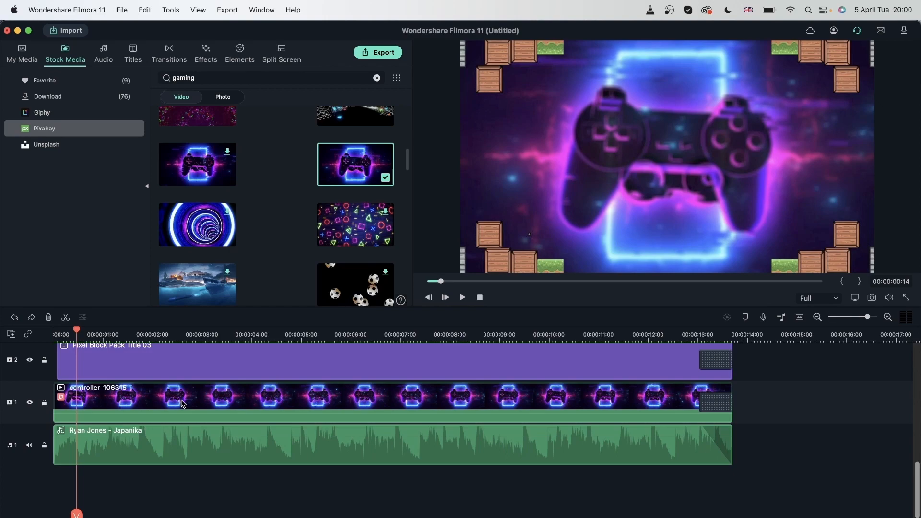
left_click(183, 405)
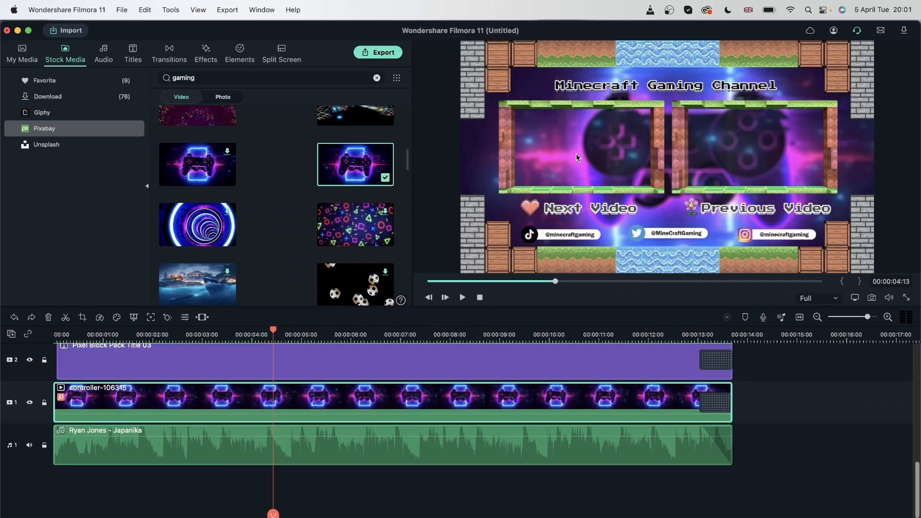
- Add a custom scale keyframe of 183.1% to the controller-106315 clip and position it at the clip's start
left_click_drag(273, 333, 178, 405)
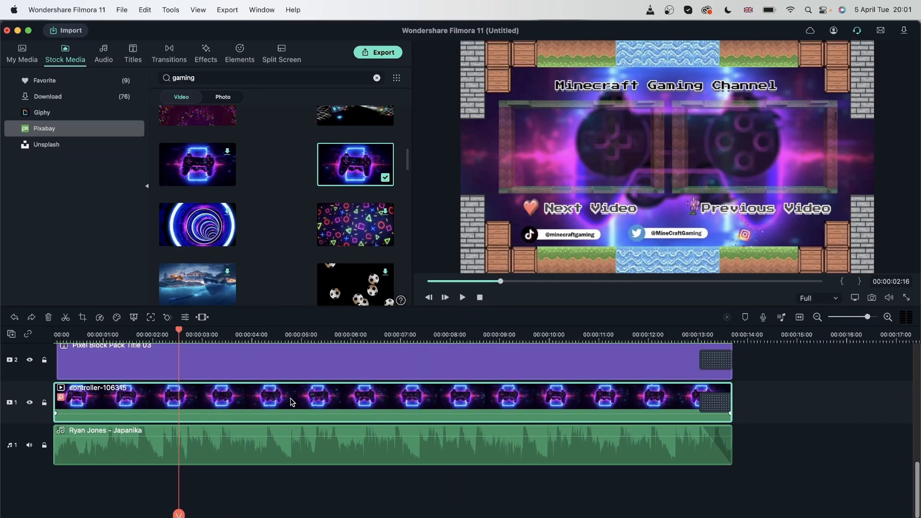
double_click(252, 401)
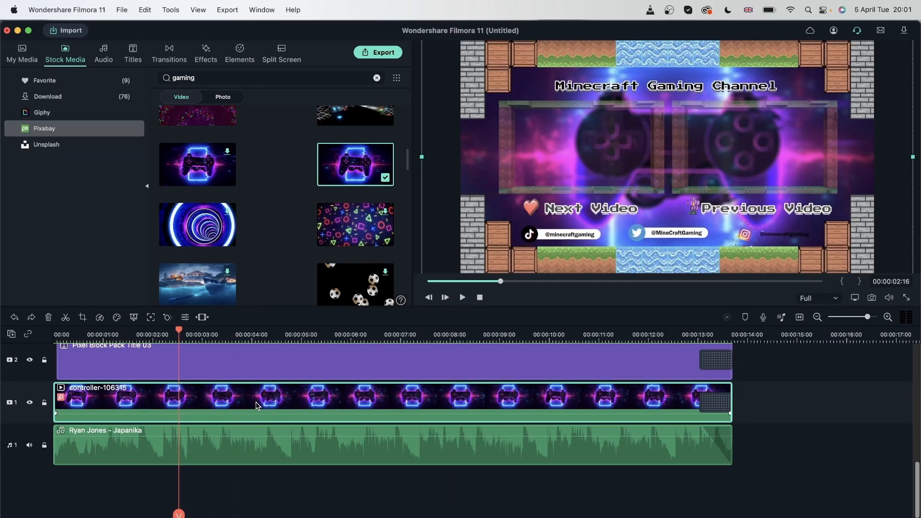
left_click(135, 52)
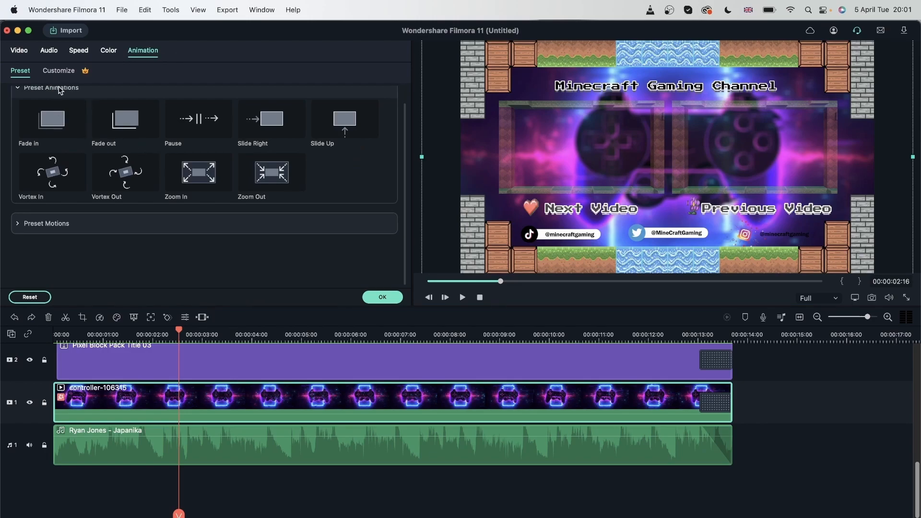
left_click(60, 72)
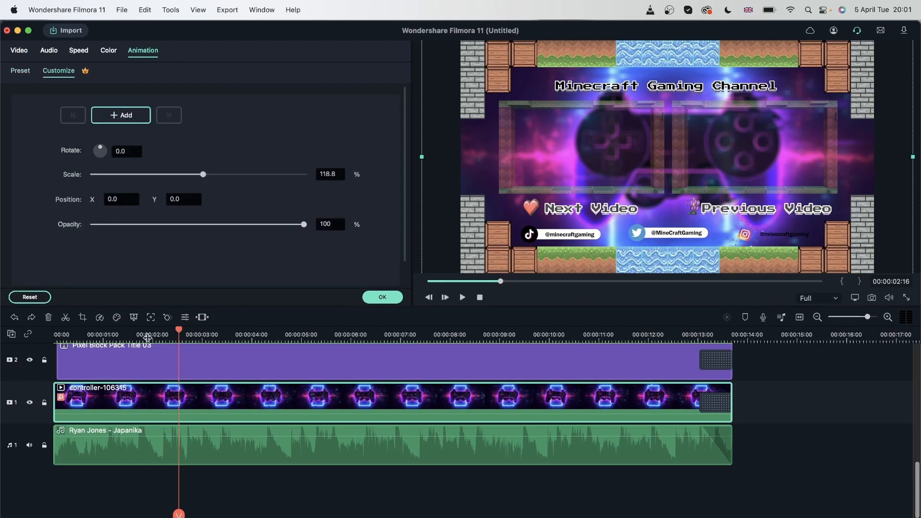
left_click_drag(180, 332, 82, 332)
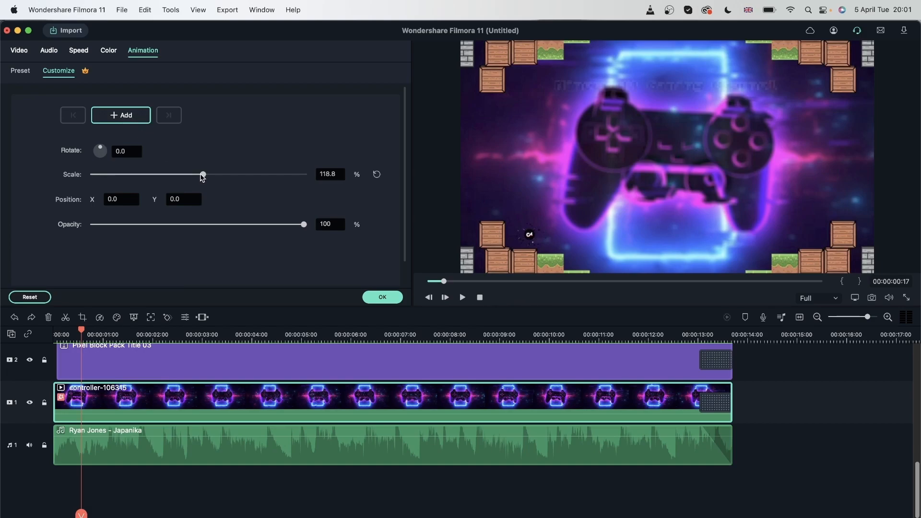
mouse_move(203, 175)
left_mouse_down()
mouse_move(238, 180)
mouse_move(219, 181)
mouse_move(226, 180)
left_mouse_up()
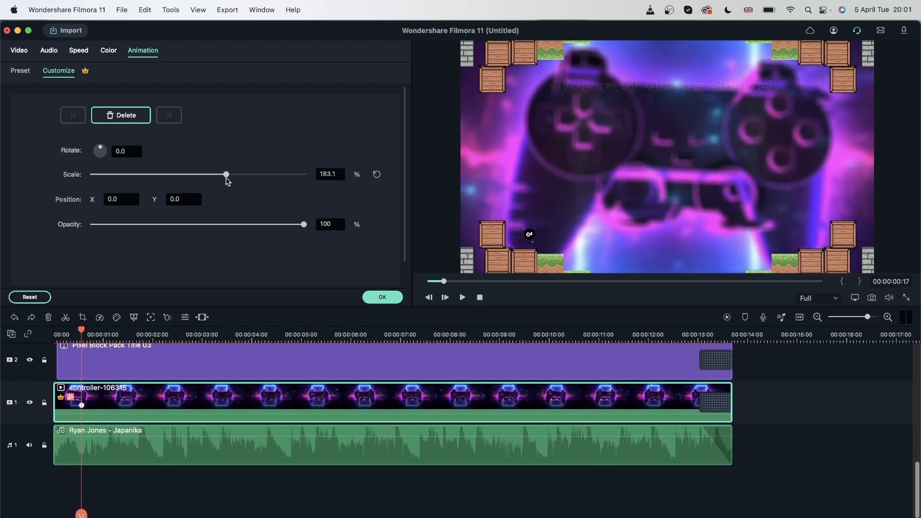
left_click(82, 407)
left_click_drag(80, 409, 58, 409)
- Add a second scale keyframe of 100.5% to the controller clip and move it near the clip's end, at about 13:15
left_click_drag(214, 337, 610, 328)
left_click(599, 329)
left_click(673, 335)
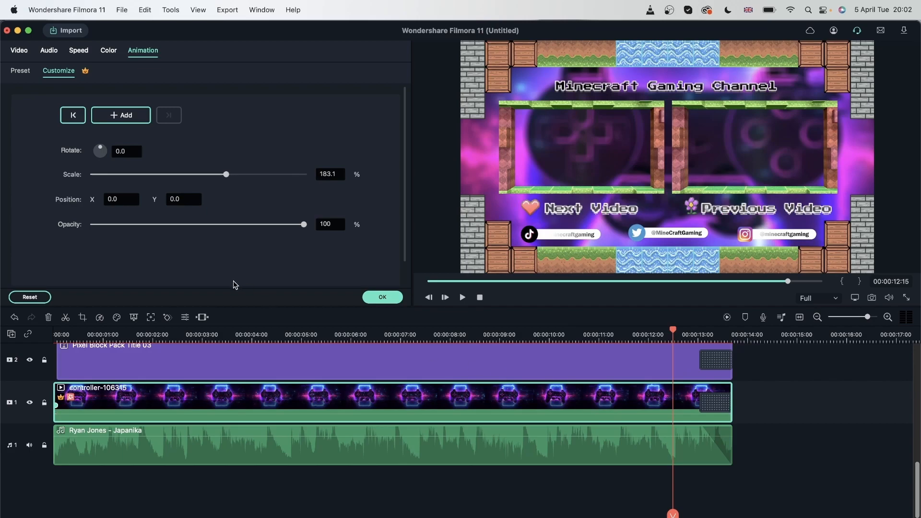
left_click_drag(228, 178, 196, 176)
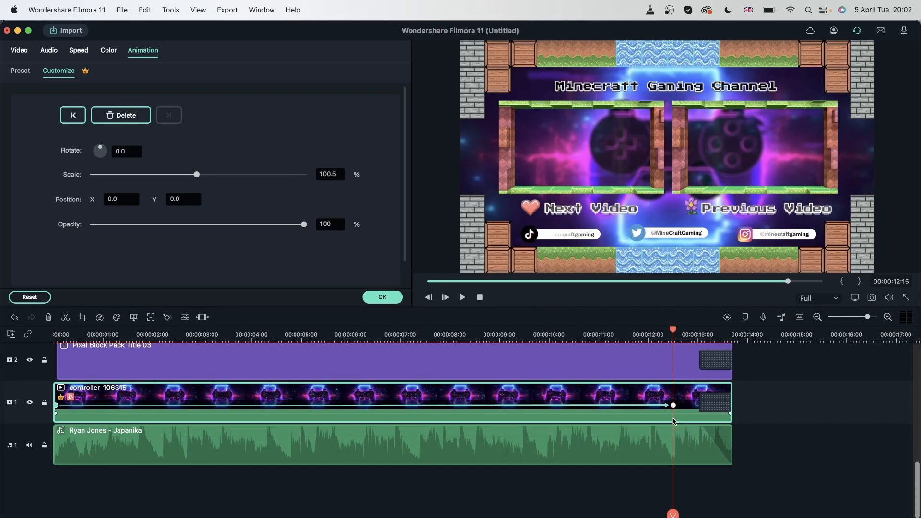
left_click_drag(676, 409, 723, 414)
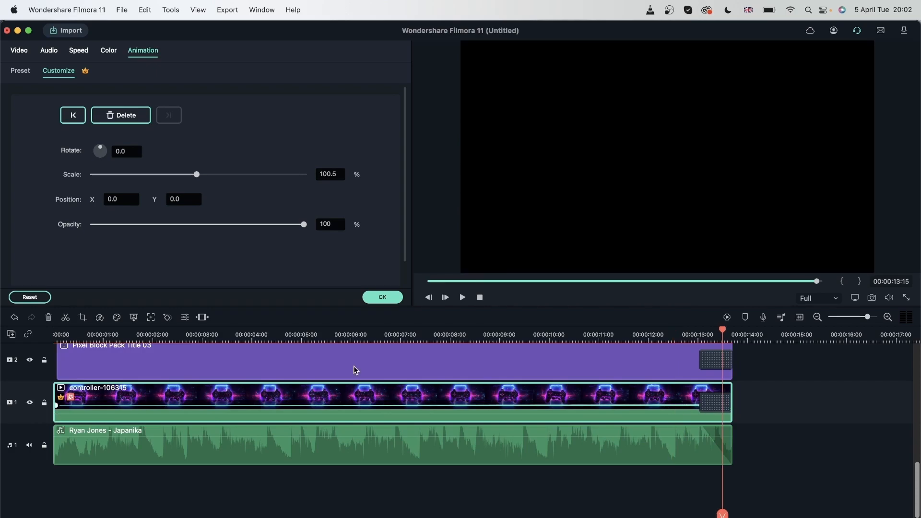
- Play back the background's zoom animation from the beginning and accept the custom animation settings
left_click(57, 334)
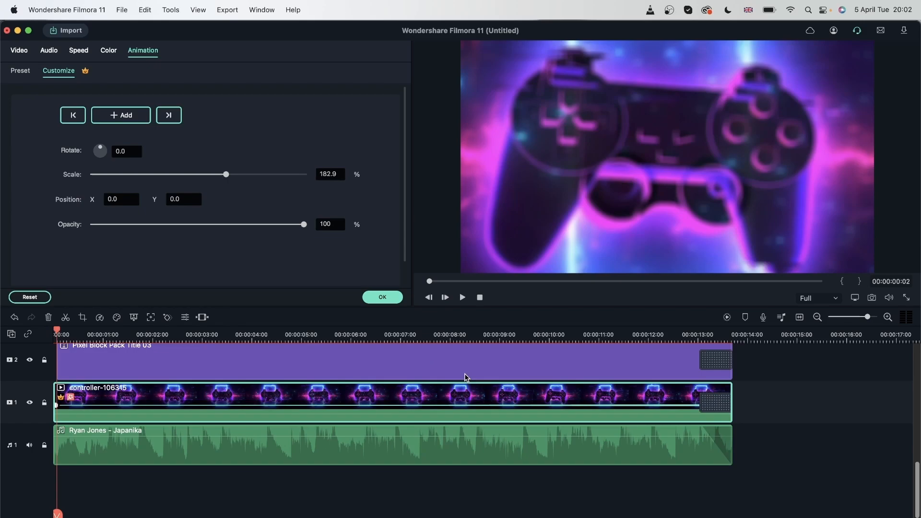
key("space")
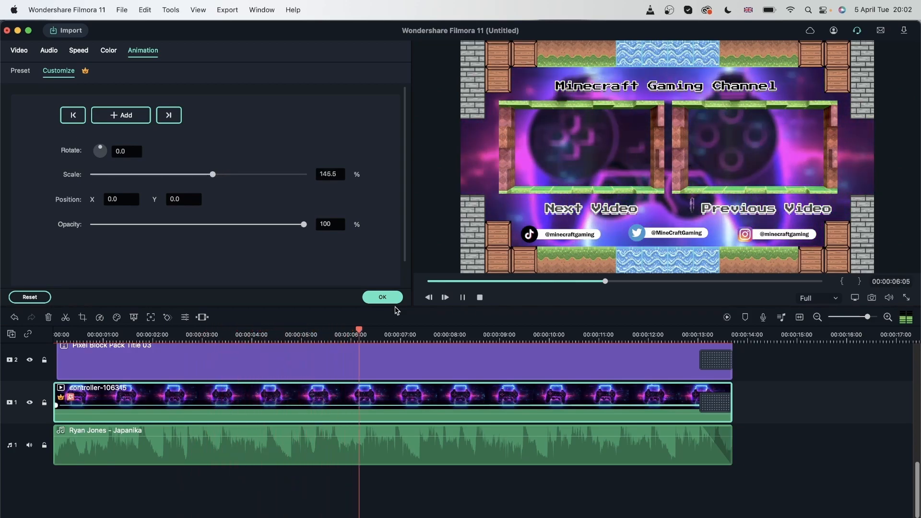
key("space")
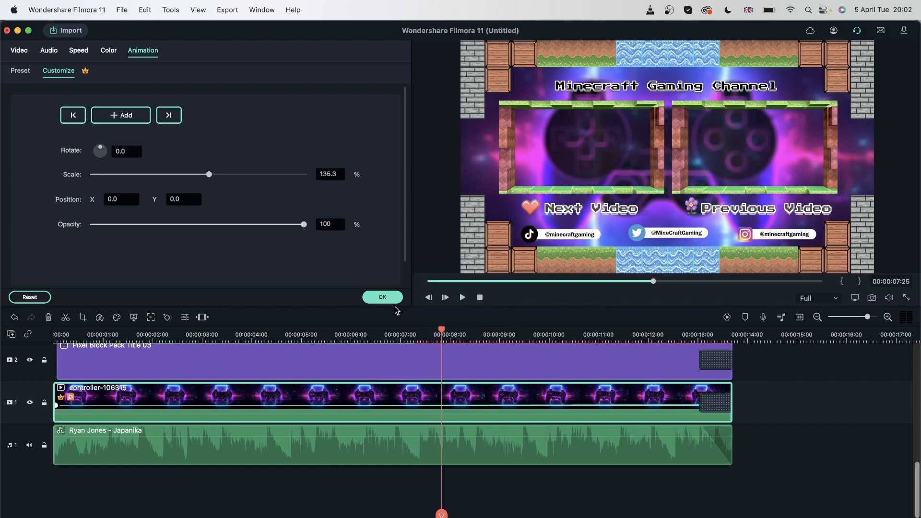
left_click(382, 297)
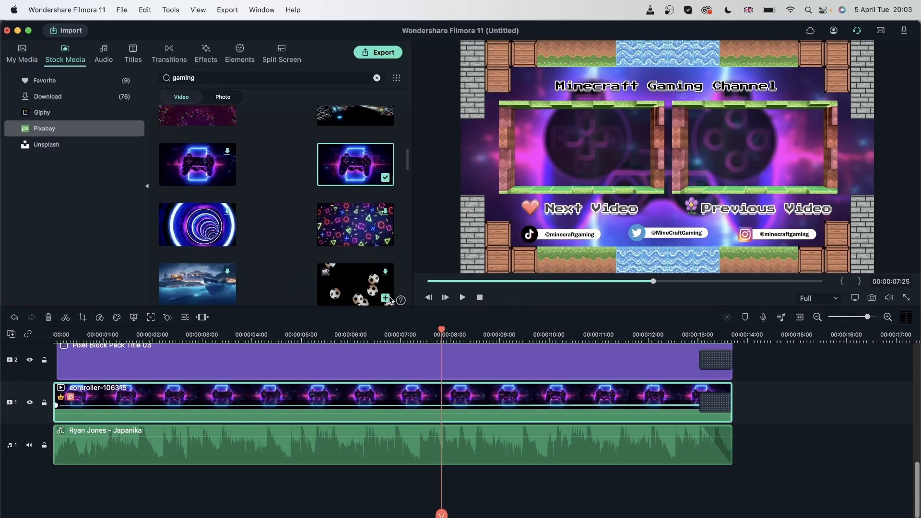
- Change the endscreen's top title text to "My Gaming Channel"
scroll(391, 394, "up", 3)
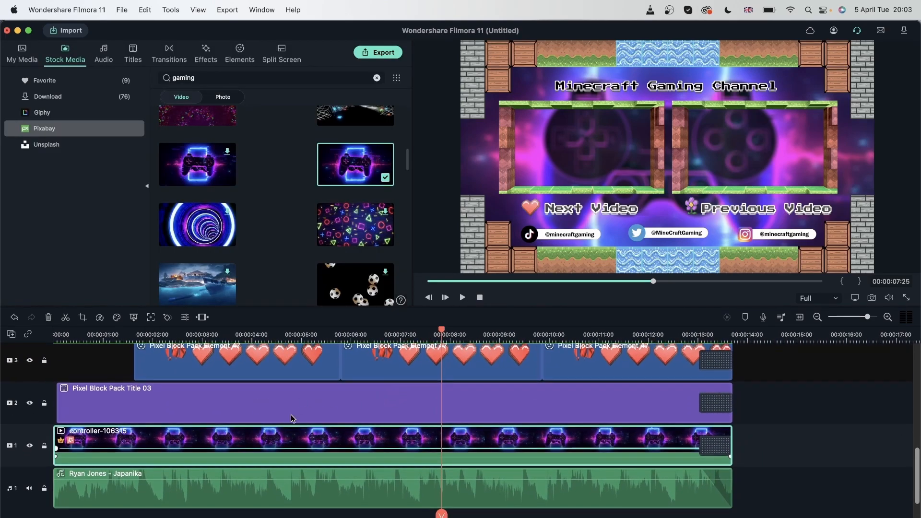
left_click(294, 415)
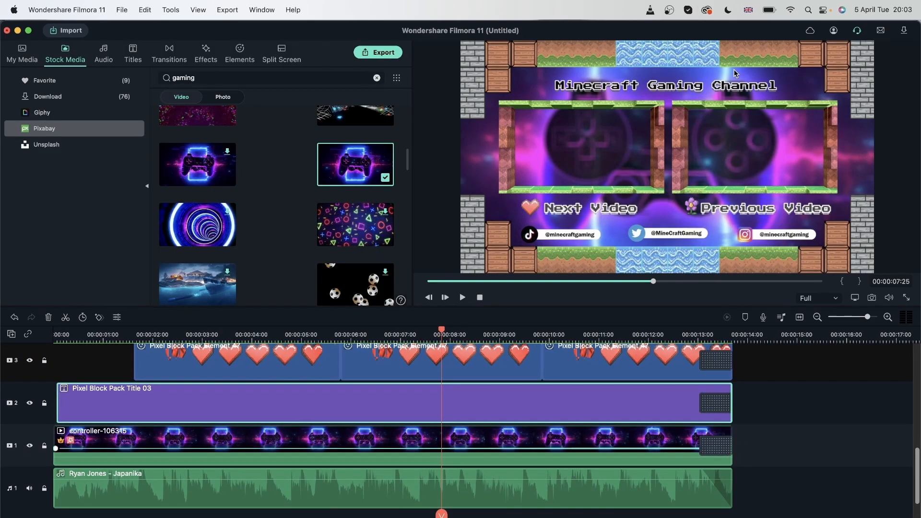
double_click(736, 85)
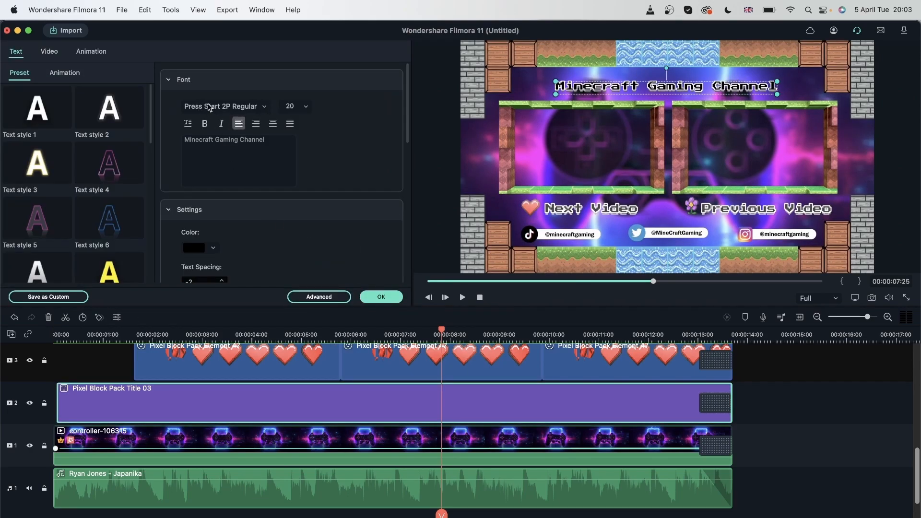
left_click(260, 109)
double_click(252, 139)
left_click(277, 145)
left_click_drag(277, 144, 159, 142)
double_click(202, 143)
type("My")
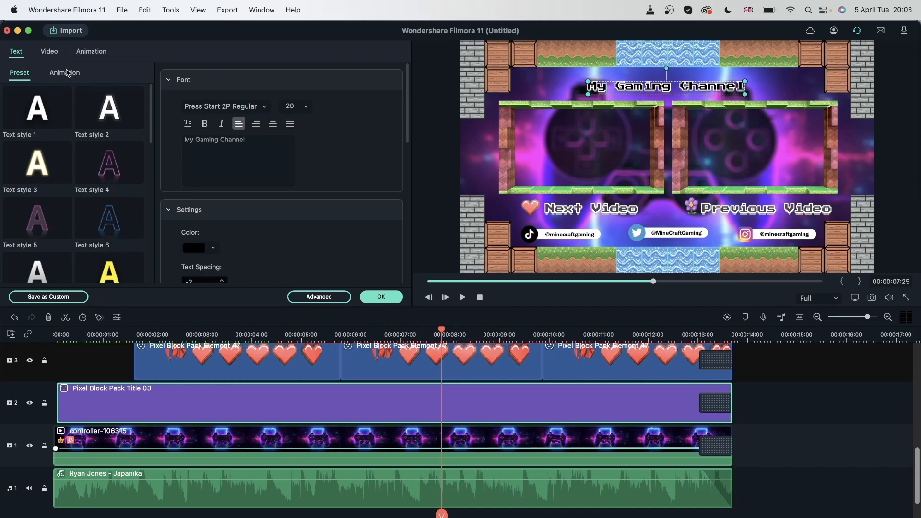
- Try several preset styles on the channel title and apply the yellow Text style 8
left_click(110, 164)
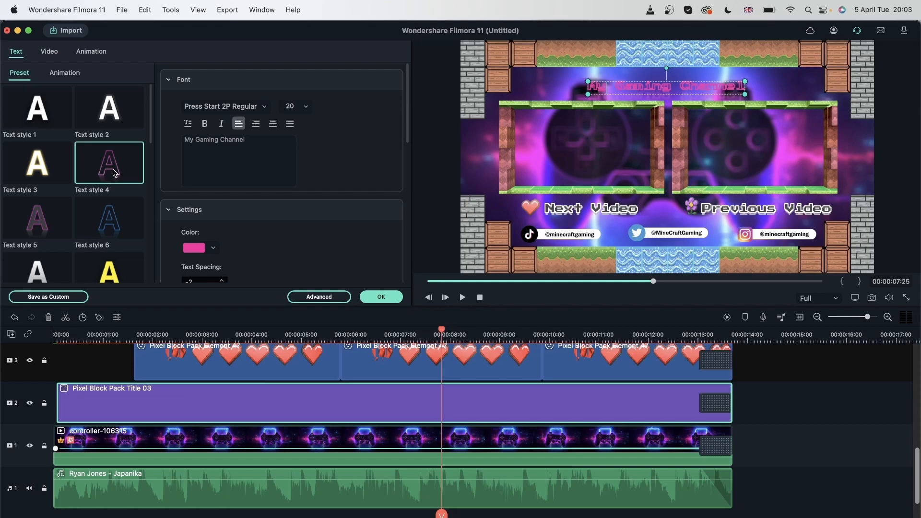
left_click(101, 220)
left_click(105, 264)
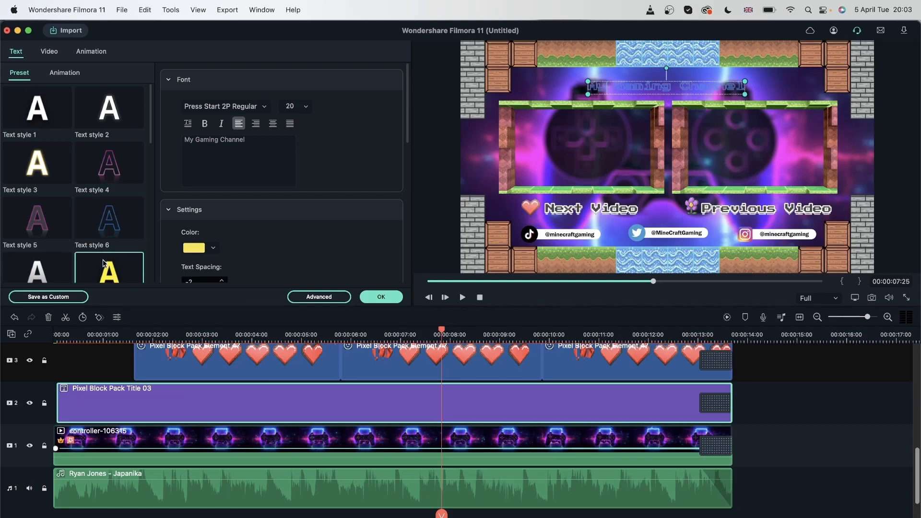
scroll(105, 264, "down", 3)
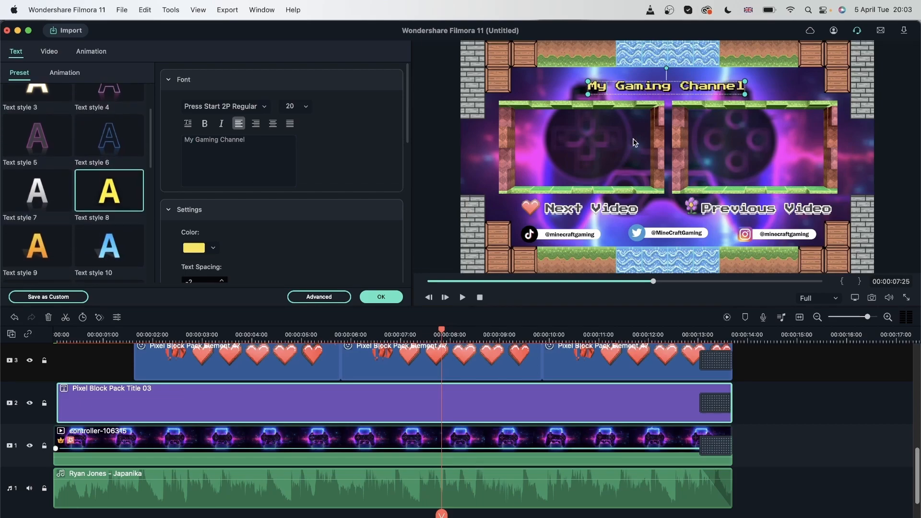
left_click(381, 297)
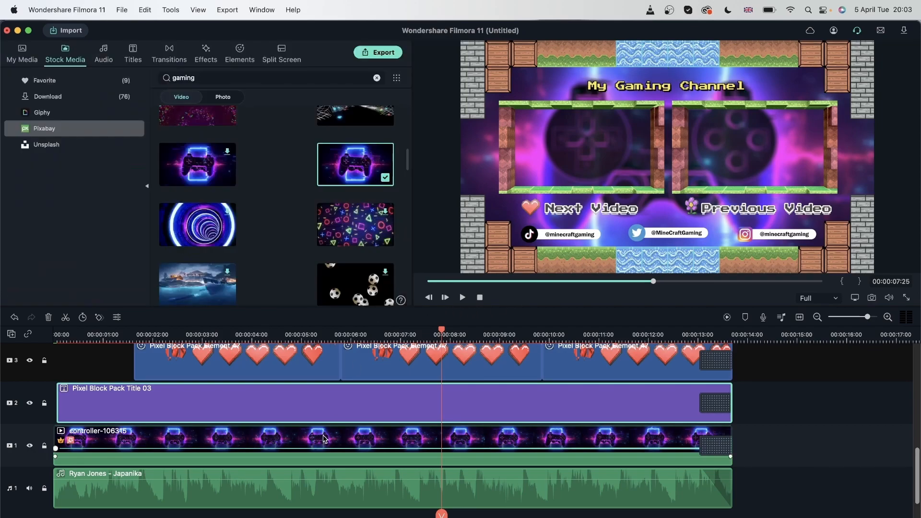
- Play through the endscreen to examine the animated heart and flower elements beside the Next Video and Previous Video labels
scroll(371, 372, "up", 3)
left_click(240, 428)
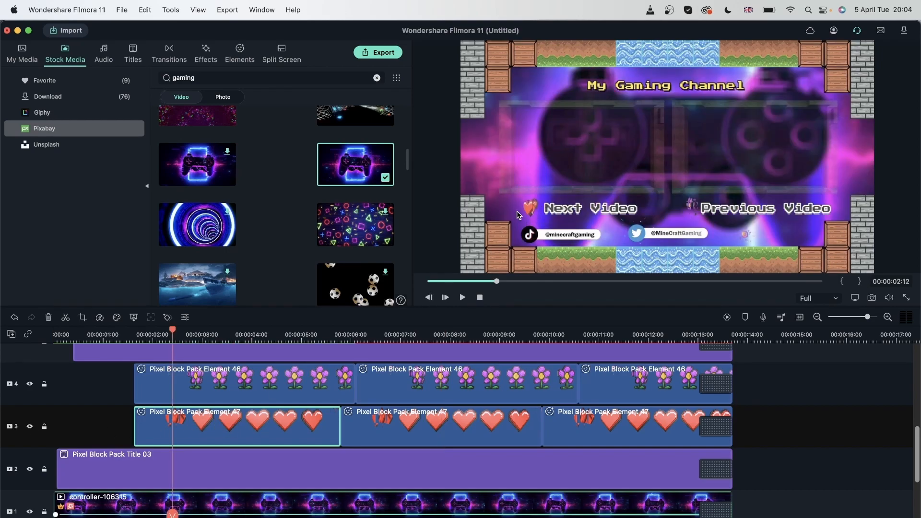
key("space")
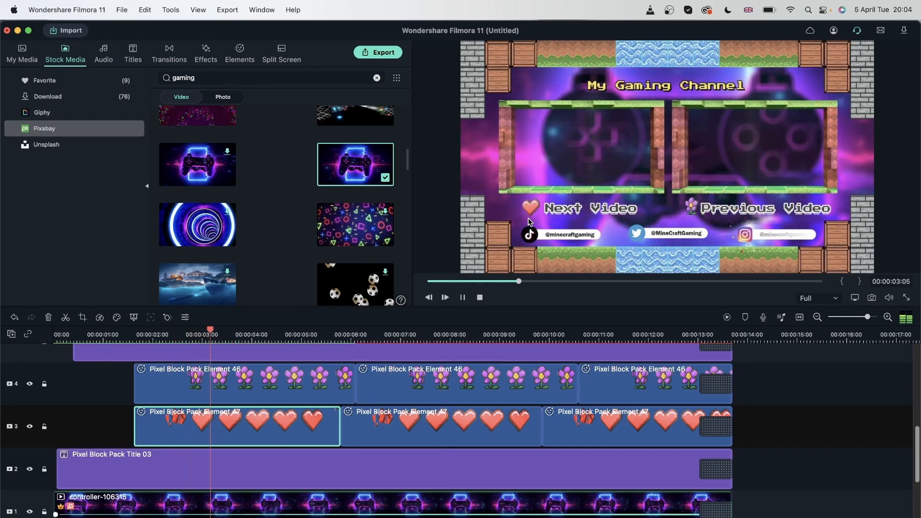
key("space")
scroll(250, 418, "down", 4)
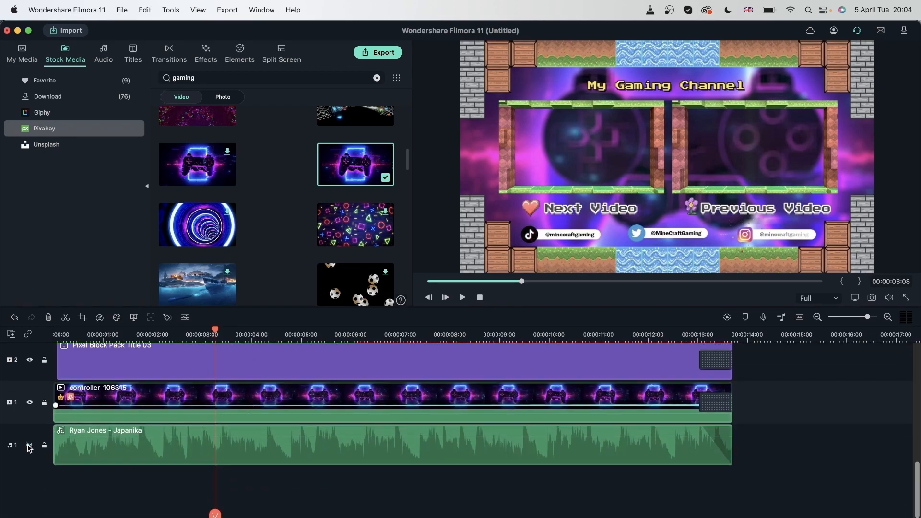
scroll(233, 434, "up", 3)
scroll(232, 434, "down", 1)
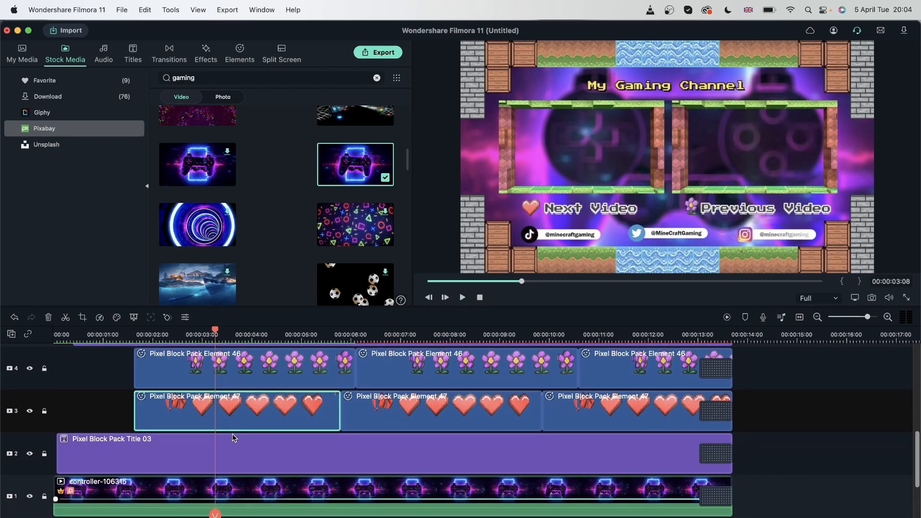
key("space")
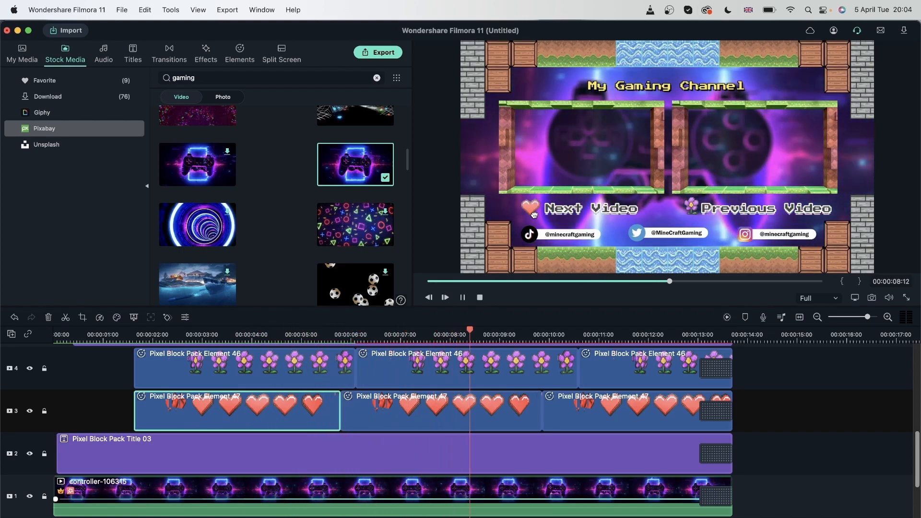
key("space")
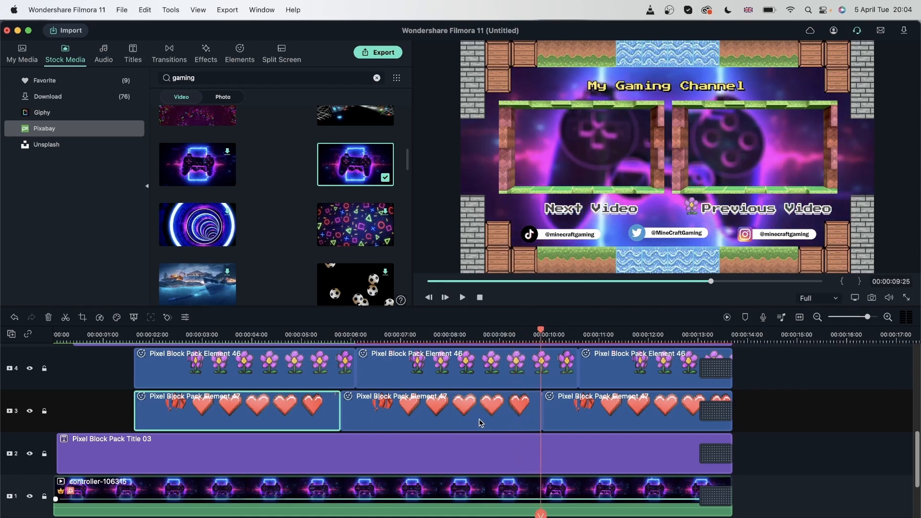
scroll(477, 419, "up", 2)
left_click(199, 337)
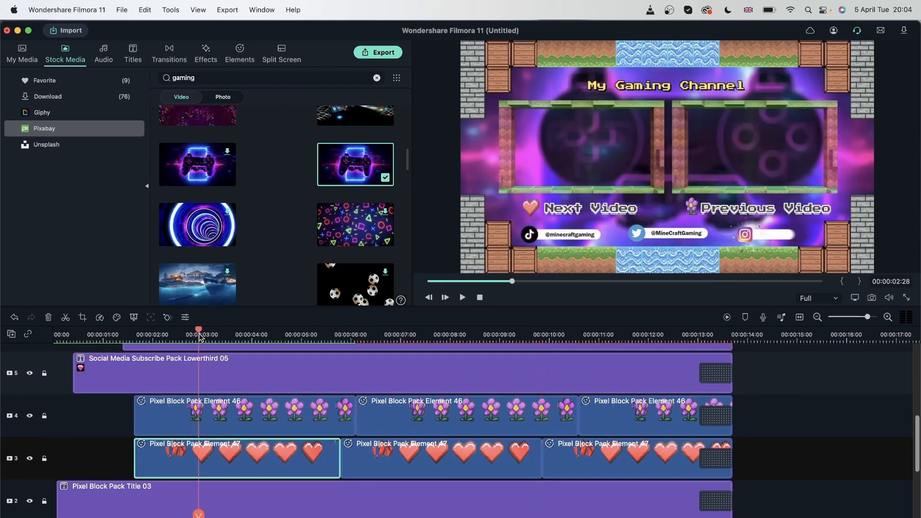
key("space")
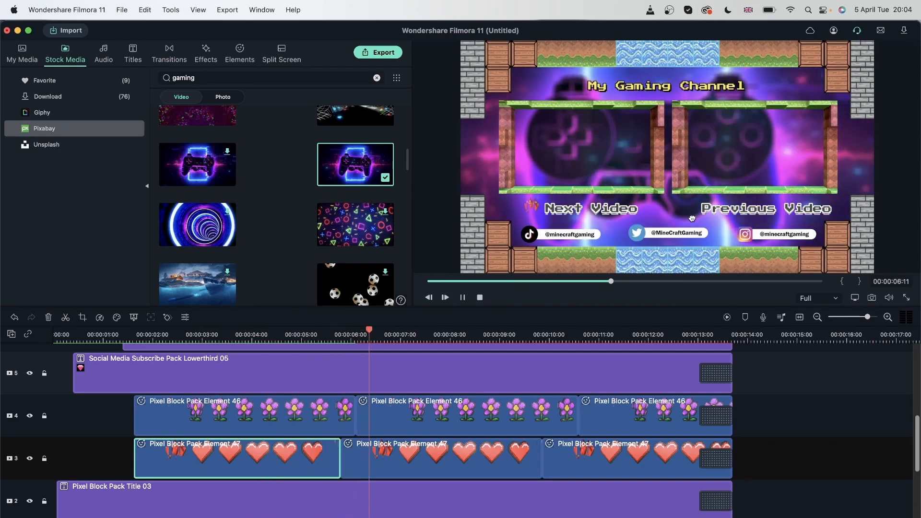
key("space")
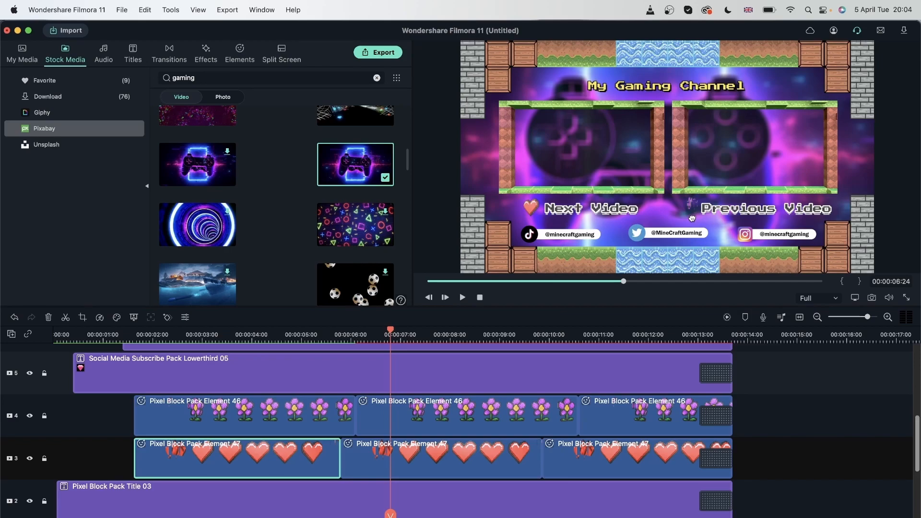
- Browse the Filmstock Gaming elements and download Gaming Pack Element 12, the purple diamond
left_click(244, 58)
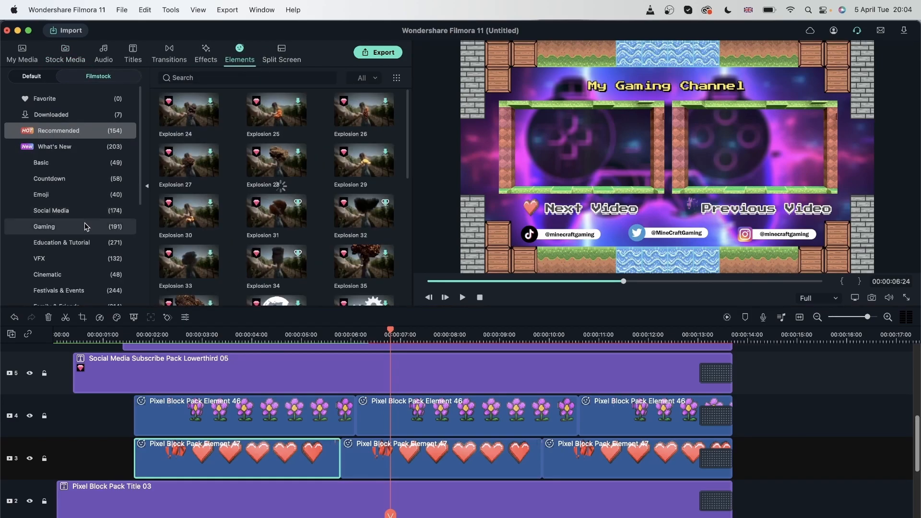
left_click(84, 229)
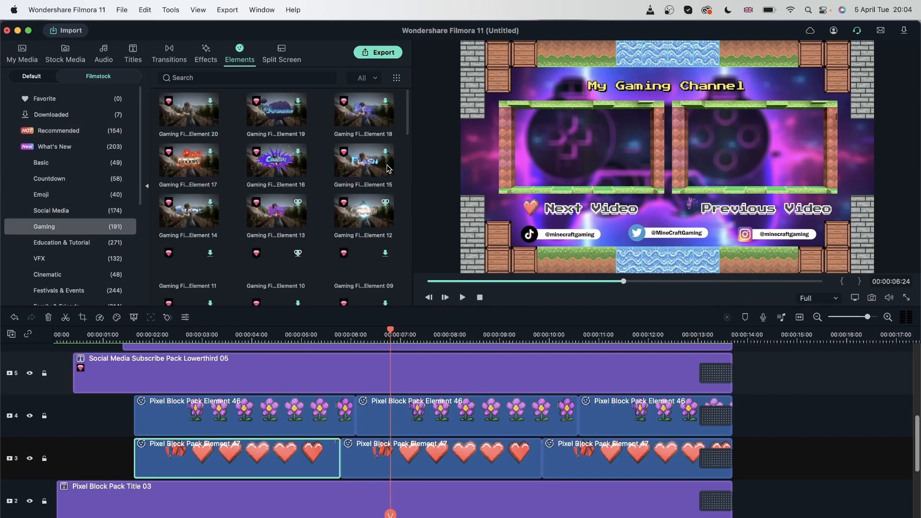
scroll(309, 245, "down", 2)
scroll(309, 245, "down", 5)
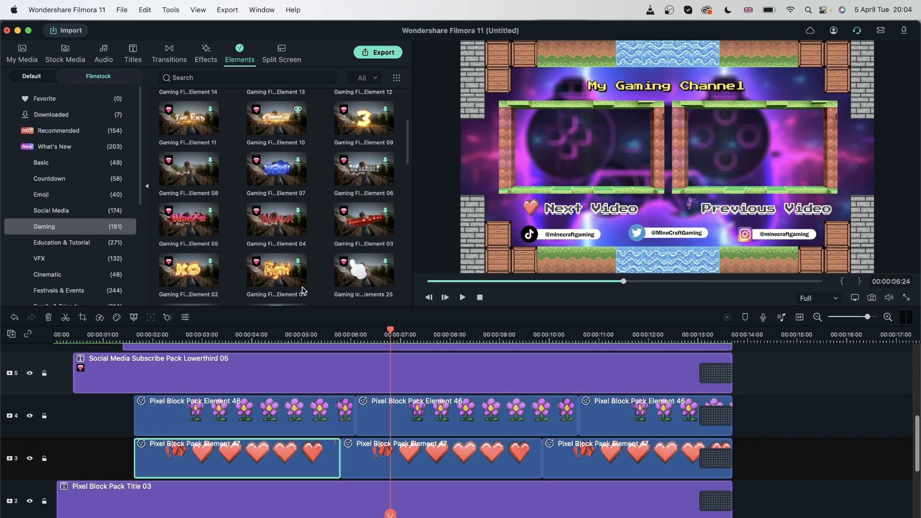
scroll(298, 223, "down", 5)
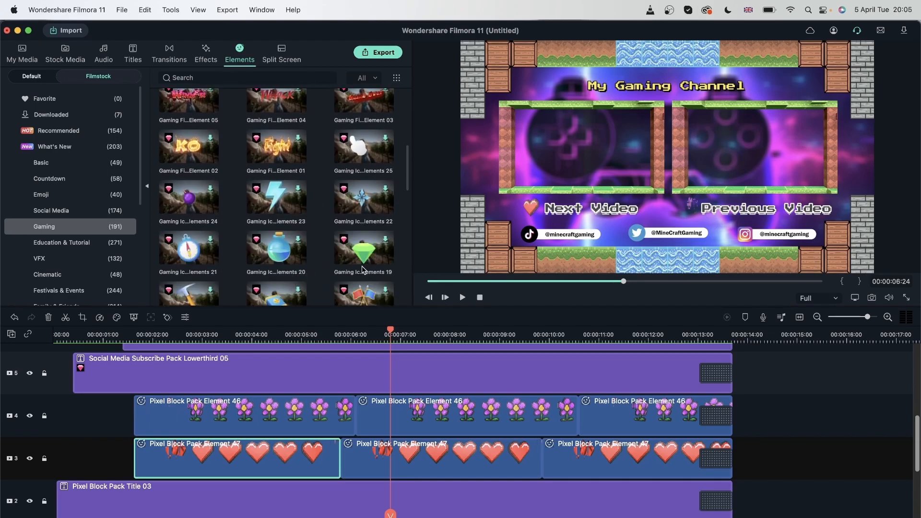
scroll(362, 270, "down", 6)
scroll(362, 271, "down", 10)
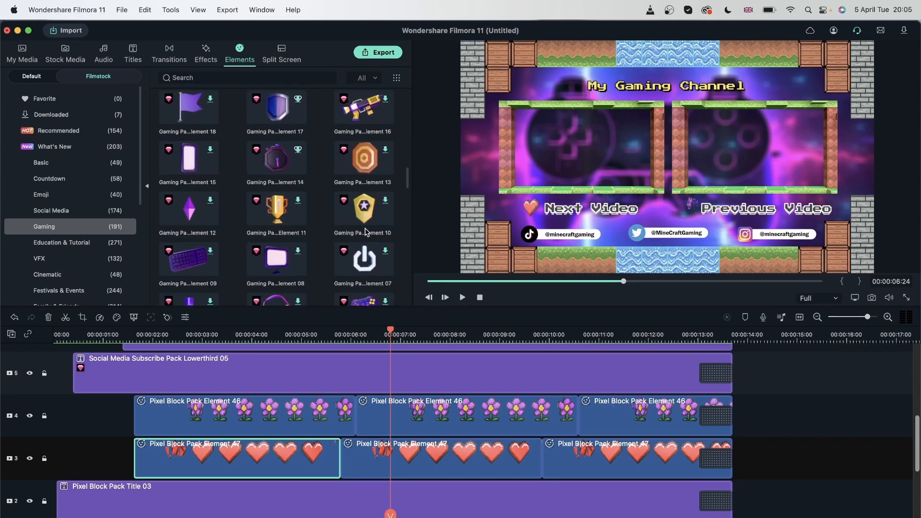
left_click(211, 200)
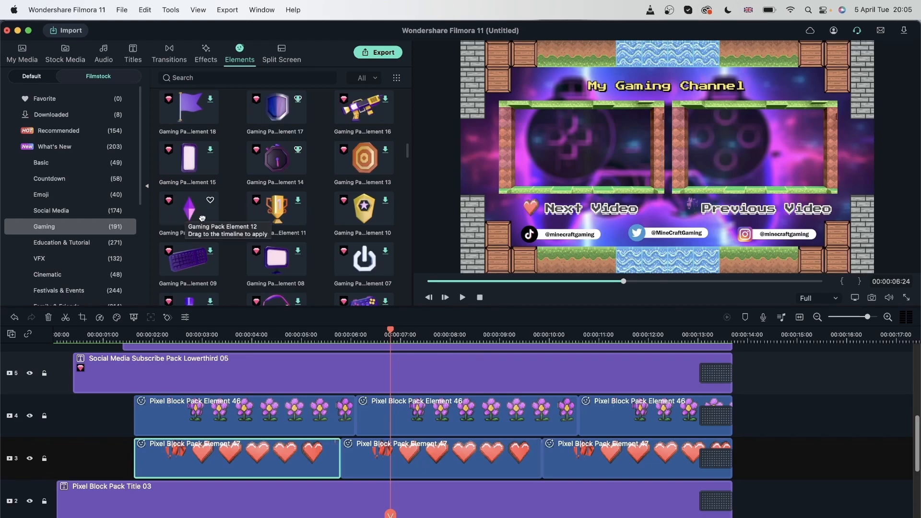
- Replace the first heart clip on track 3 with Gaming Pack Element 12
left_click_drag(202, 218, 216, 459)
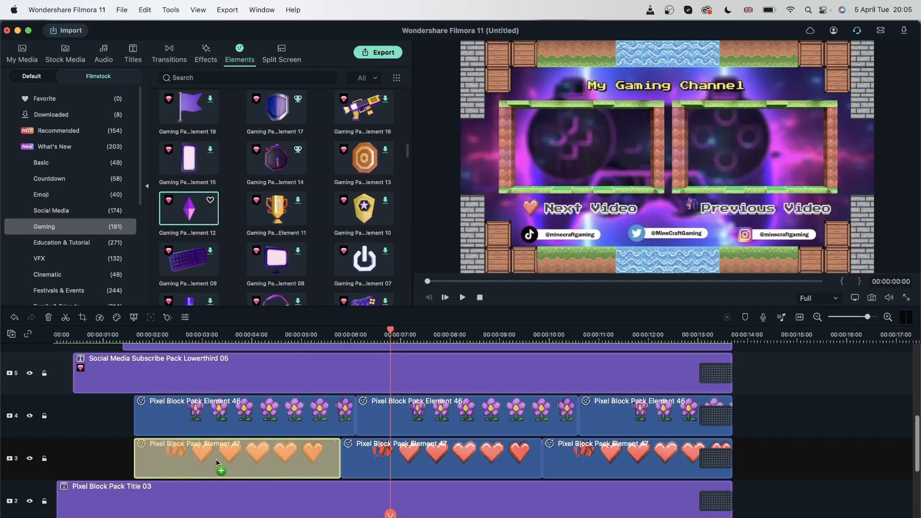
left_click(167, 317)
left_click(183, 334)
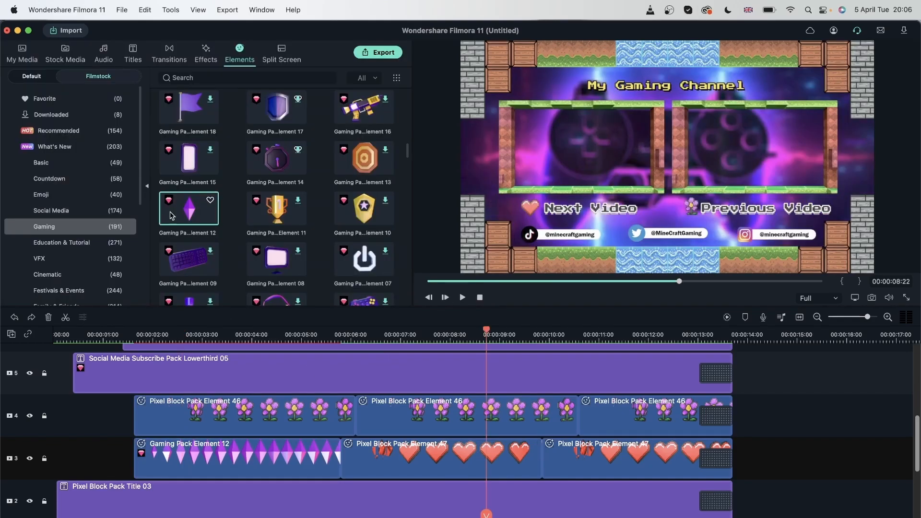
- Place another Gaming Pack Element 12 on empty space after the heart clips to preview its default size, and delete it
left_click_drag(171, 215, 762, 450)
left_click(783, 336)
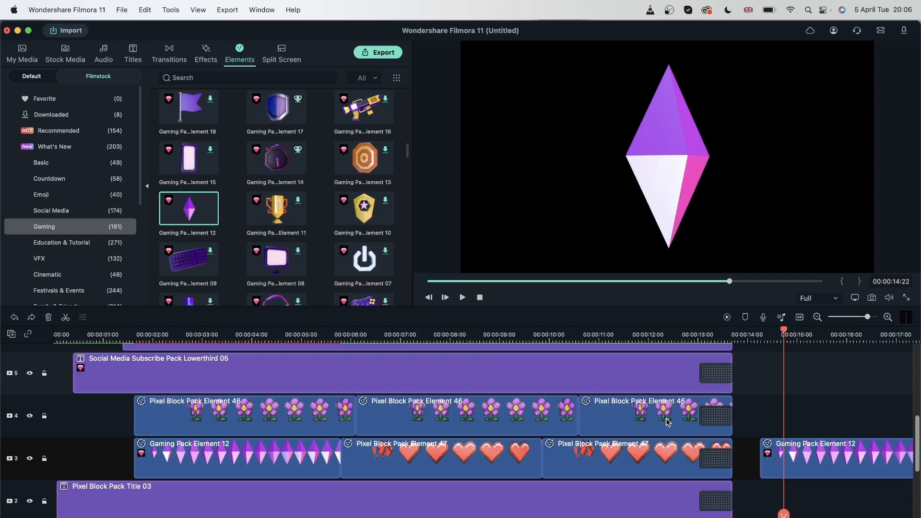
left_click(822, 453)
key("Delete")
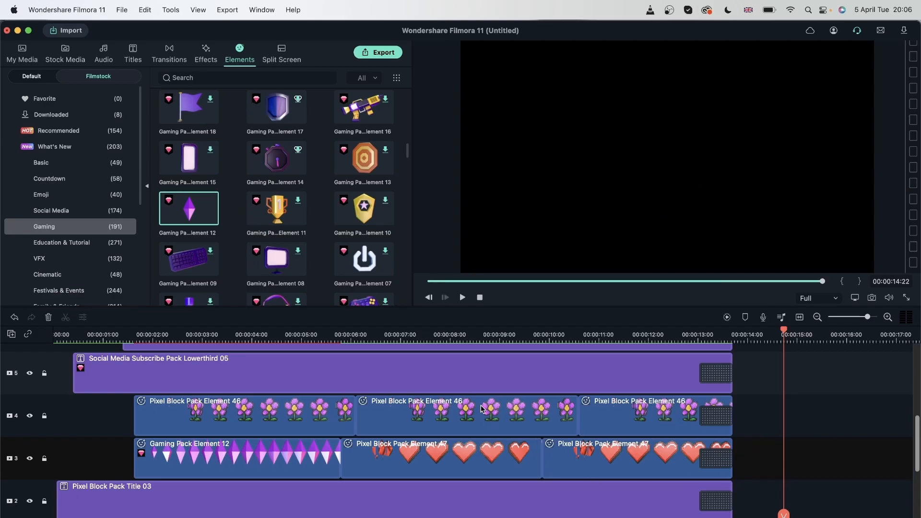
- Replace the two remaining heart clips on track 3 with Gaming Pack Element 12 and check the icon beside Next Video
left_click(368, 337)
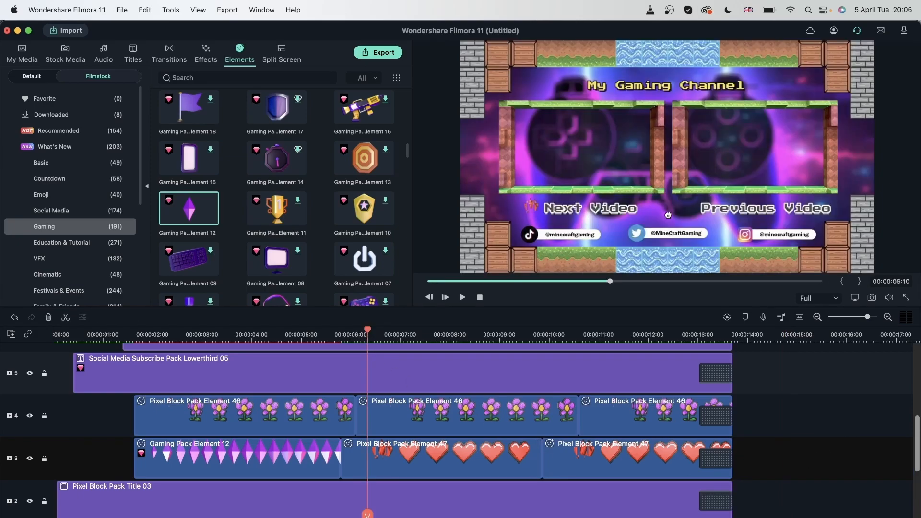
left_click(253, 336)
scroll(446, 423, "down", 3)
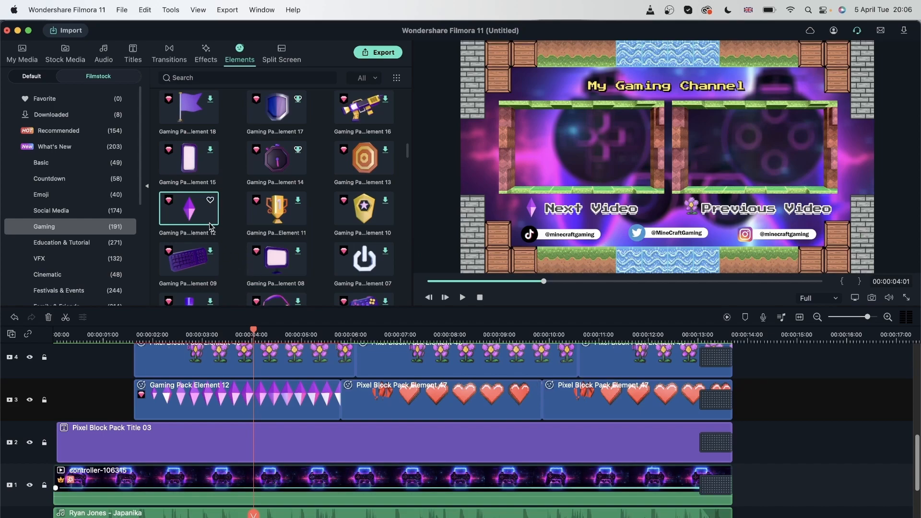
left_click_drag(178, 223, 344, 402)
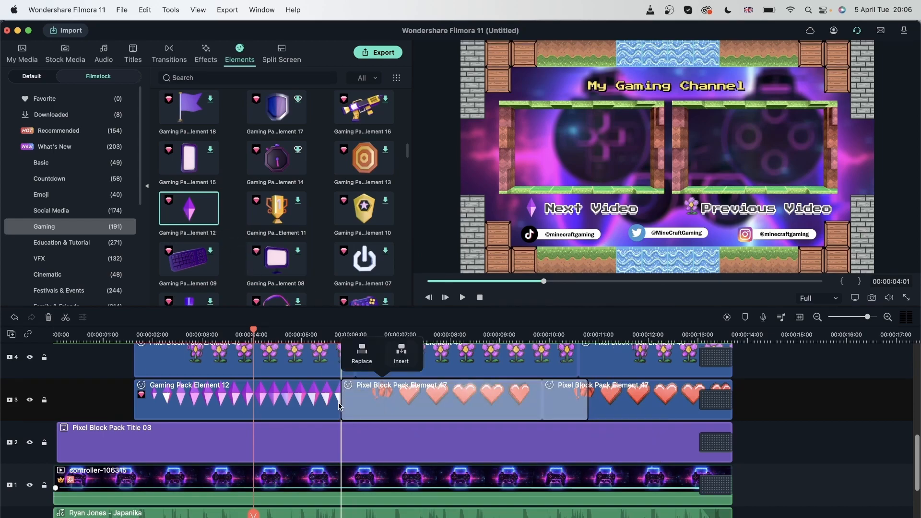
left_click(360, 358)
left_click_drag(179, 219, 544, 411)
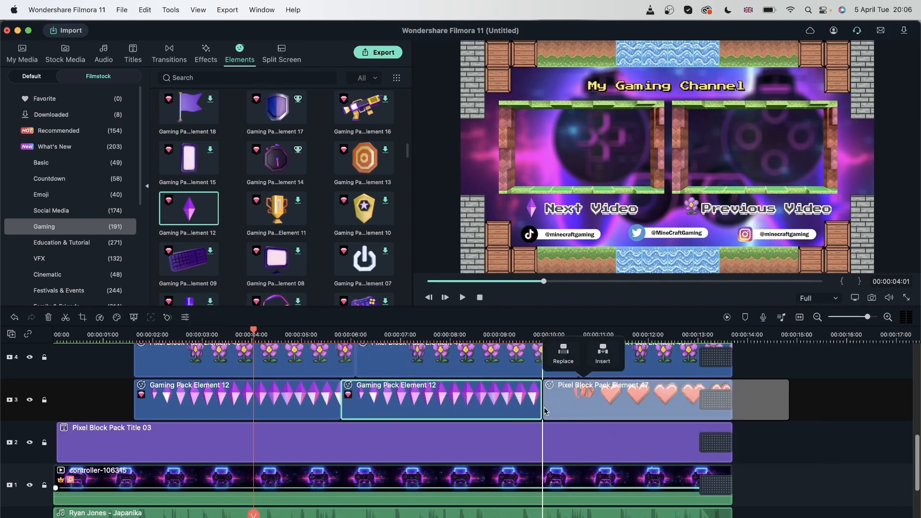
left_click(565, 354)
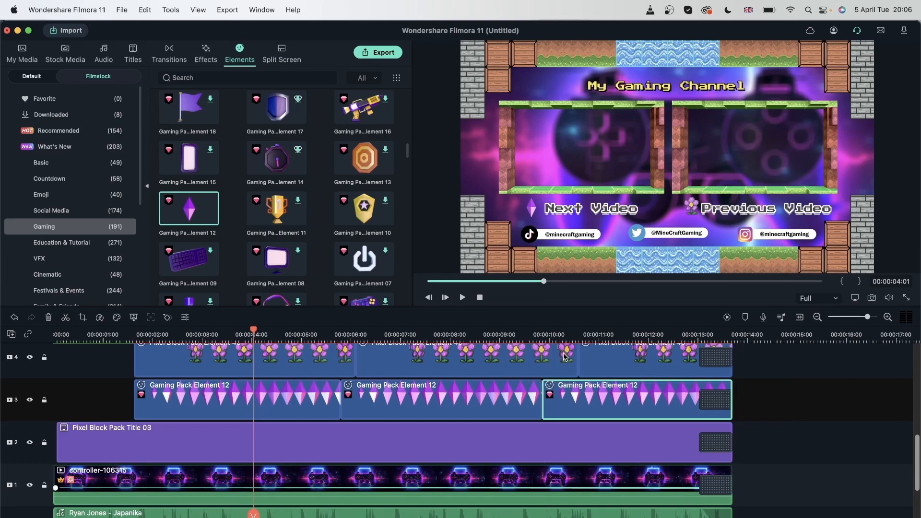
left_click(393, 332)
left_click(657, 335)
scroll(623, 384, "up", 3)
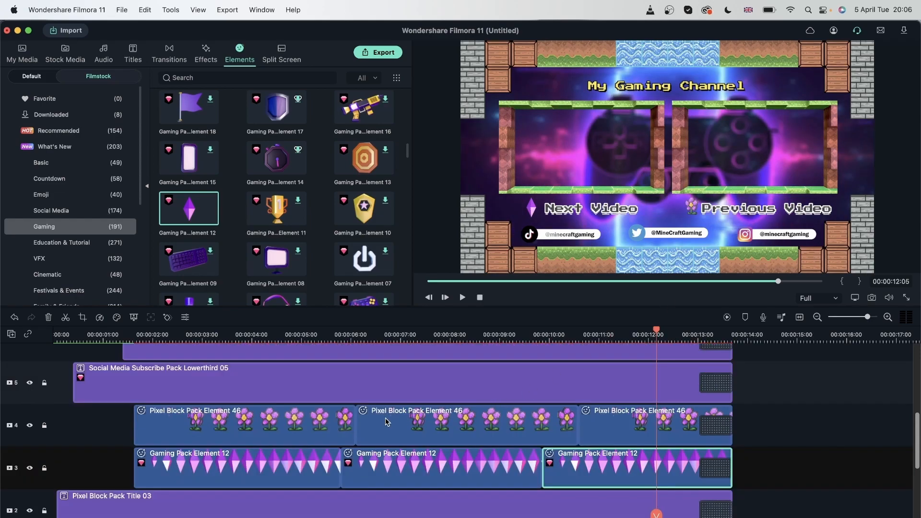
left_click(281, 414)
scroll(256, 396, "up", 2)
left_click(249, 431)
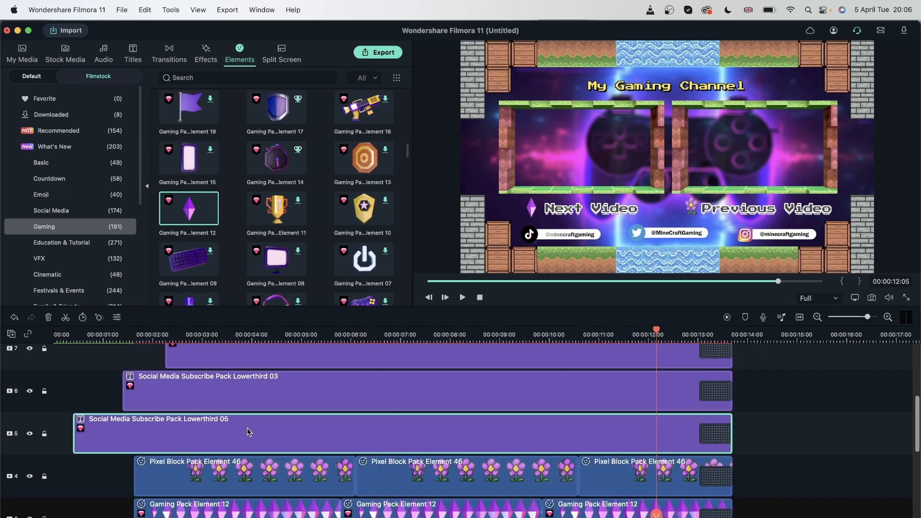
scroll(230, 442, "up", 3)
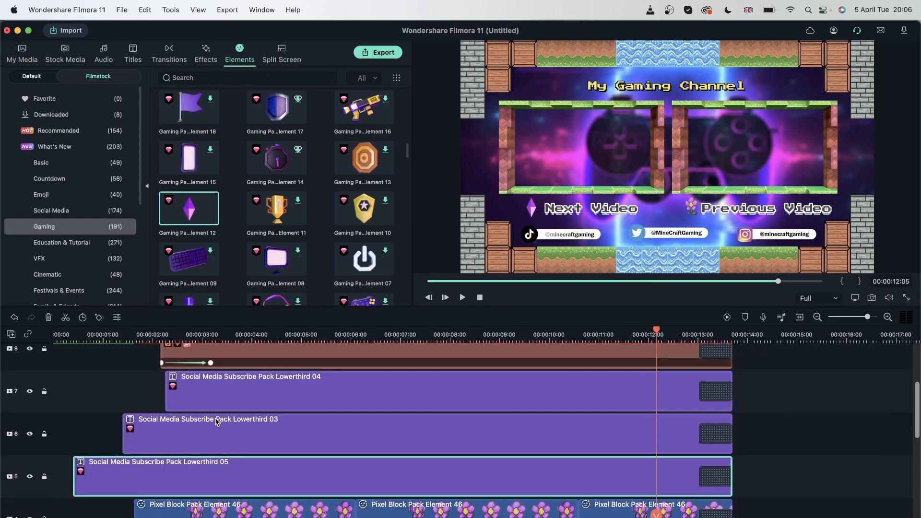
scroll(261, 456, "down", 1)
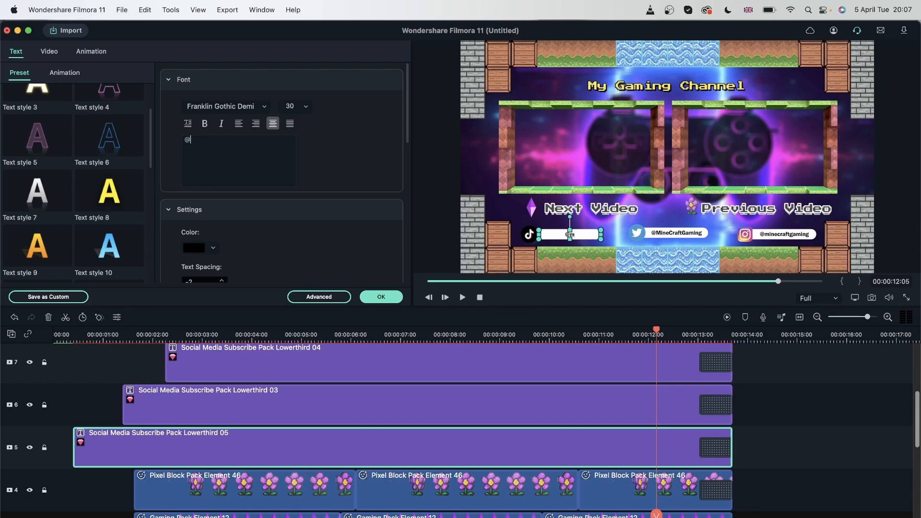
type("mychannel")
left_click(381, 296)
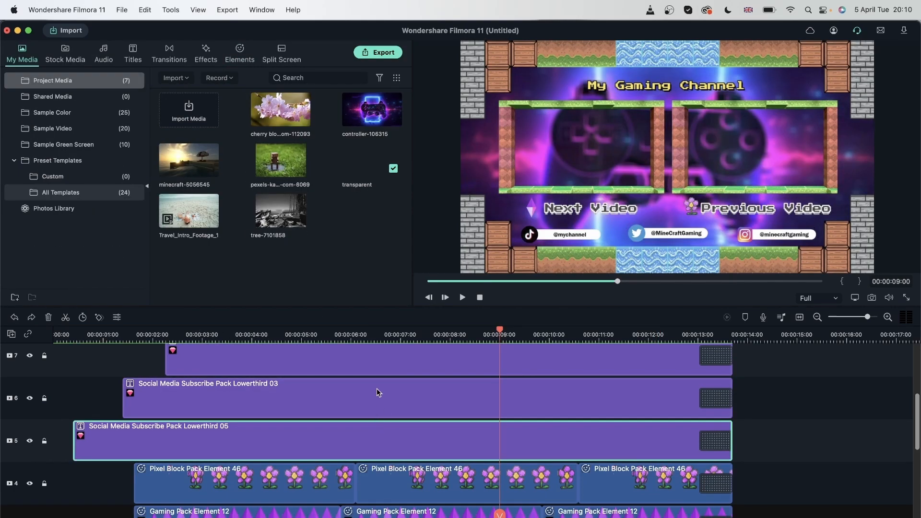
- Toggle the visibility of the track 9 transparent layer around 00:00:02:21 to identify which frame it holds
left_click(384, 372)
left_click(381, 402)
scroll(528, 431, "up", 1)
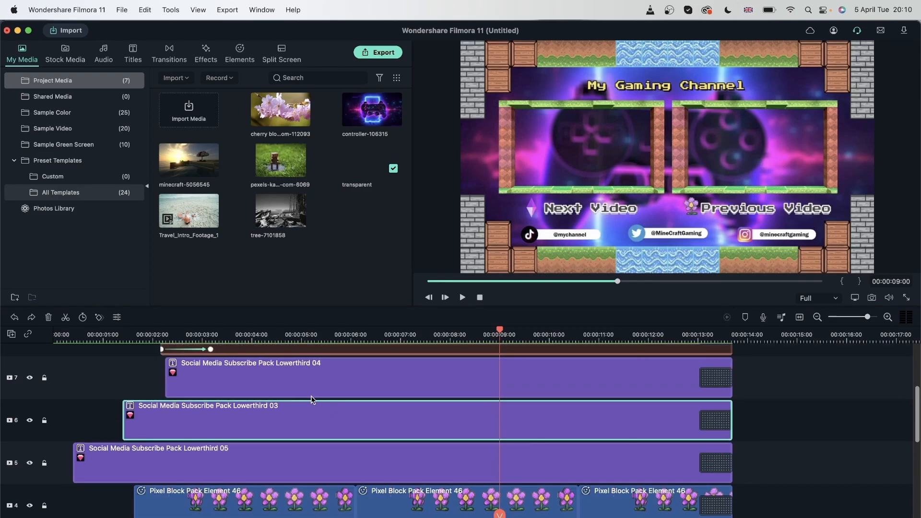
scroll(321, 399, "up", 3)
left_click_drag(195, 333, 187, 332)
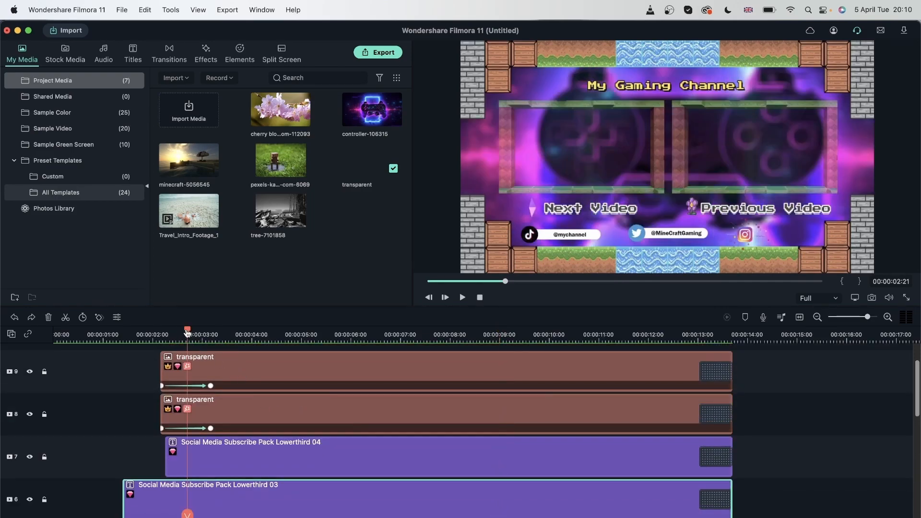
left_click(29, 372)
left_click(30, 372)
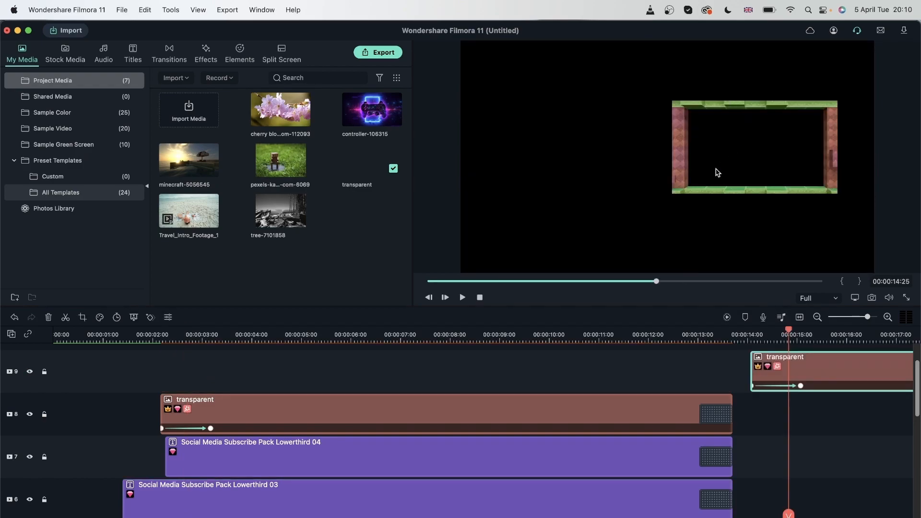
- Return the isolated transparent frame clip to its place on track 9, directly above the matching clip on track 8
left_click_drag(821, 371, 252, 376)
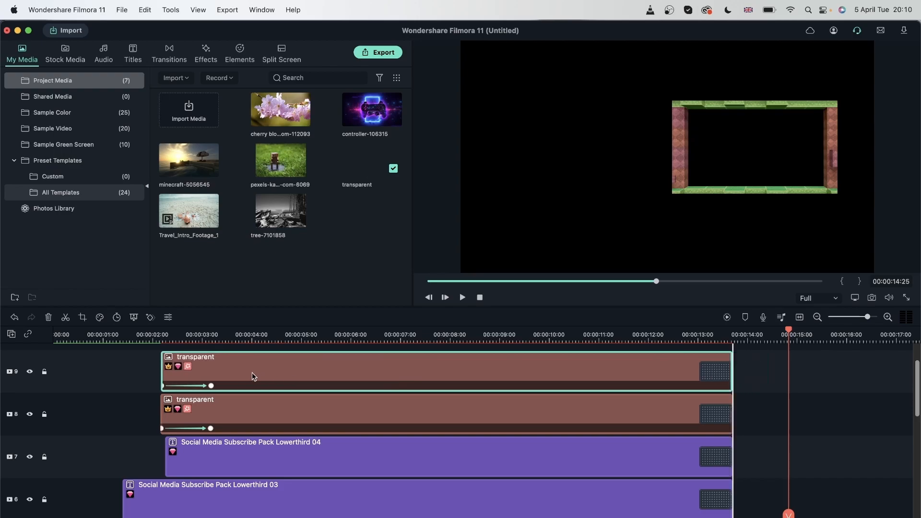
left_click(356, 330)
left_click(183, 331)
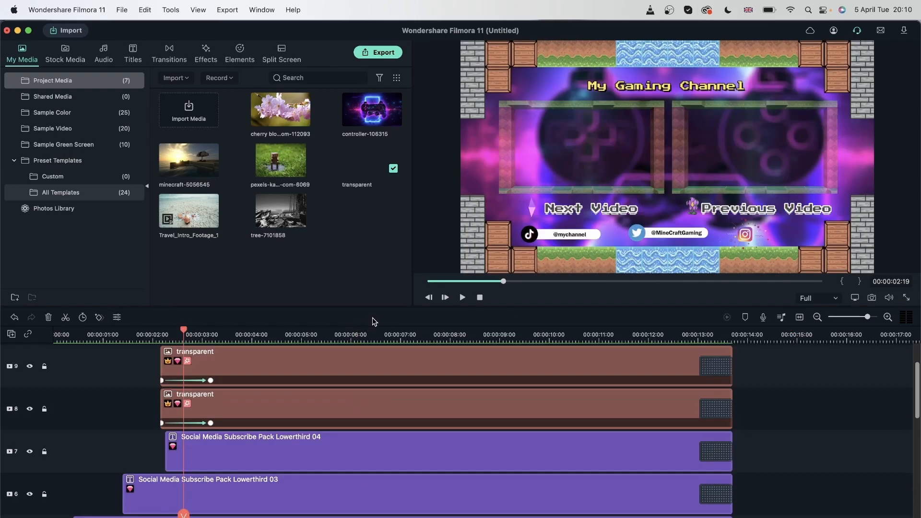
- Toggle the visibility of the Pixel Block Pack Title 03 track to see what it contributes to the endscreen
scroll(142, 434, "down", 5)
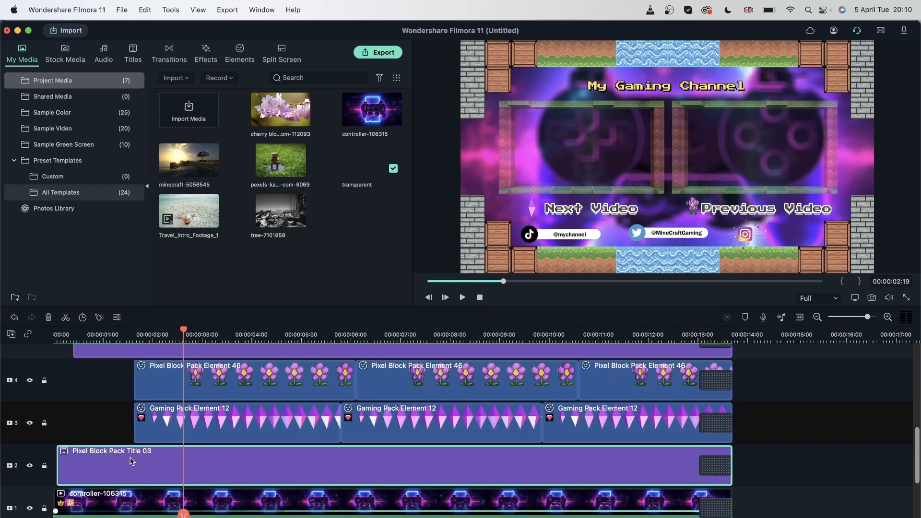
left_click(29, 466)
left_click(29, 466)
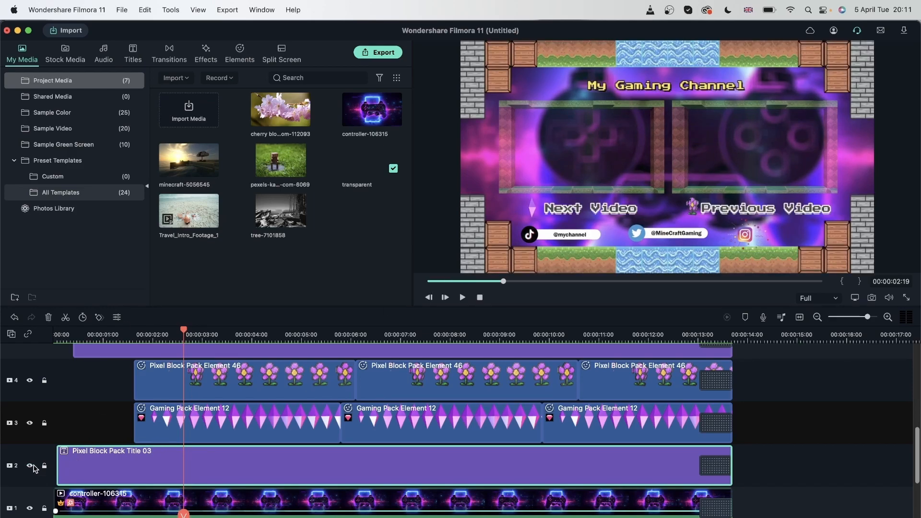
- Show all preset templates and review the customized endscreen's timeline layers
scroll(243, 445, "down", 3)
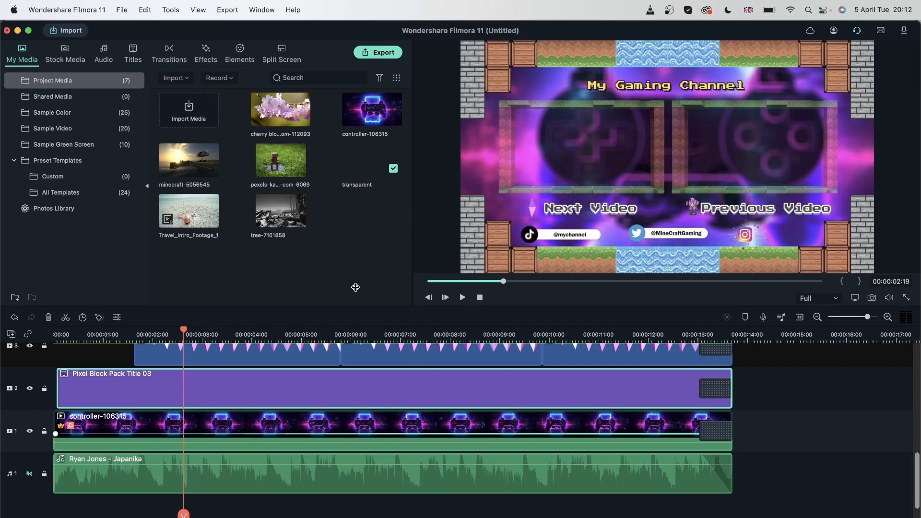
left_click(61, 192)
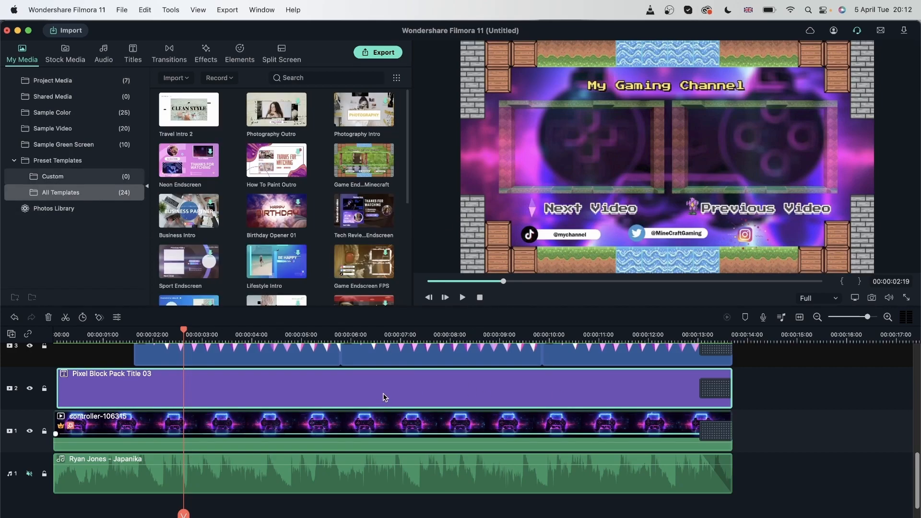
scroll(257, 385, "up", 5)
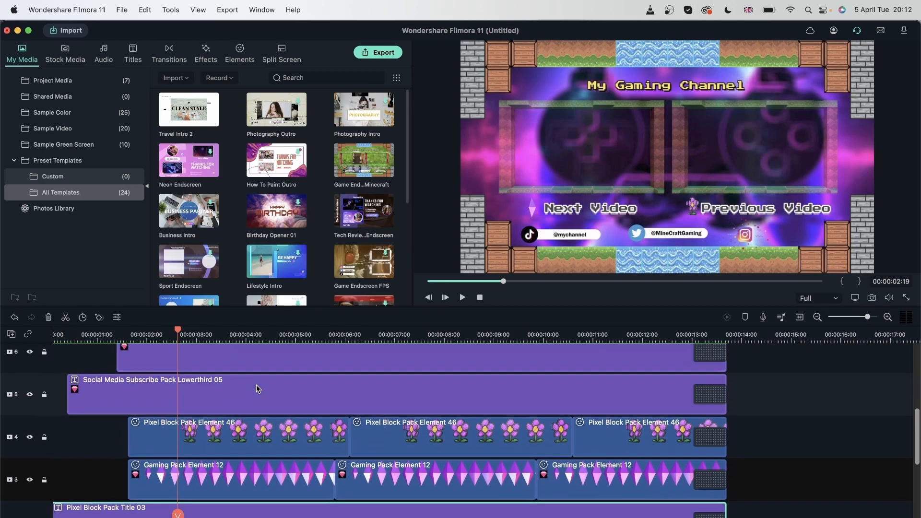
scroll(256, 388, "up", 5)
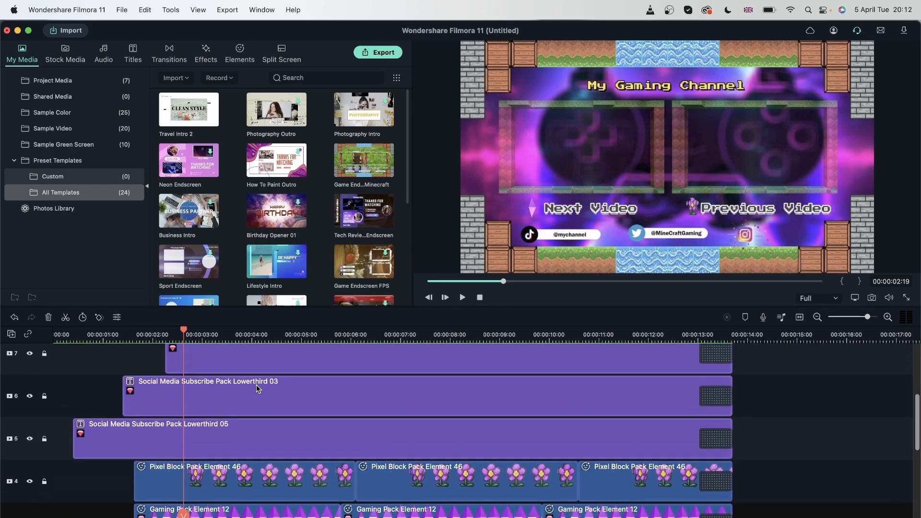
scroll(256, 385, "down", 10)
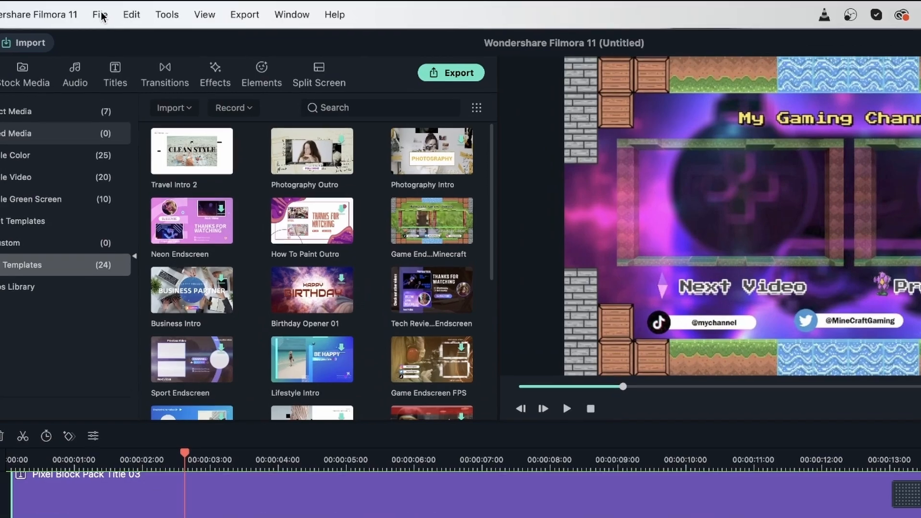
- Save the customized endscreen project as a preset template and open the Custom template category
left_click(122, 10)
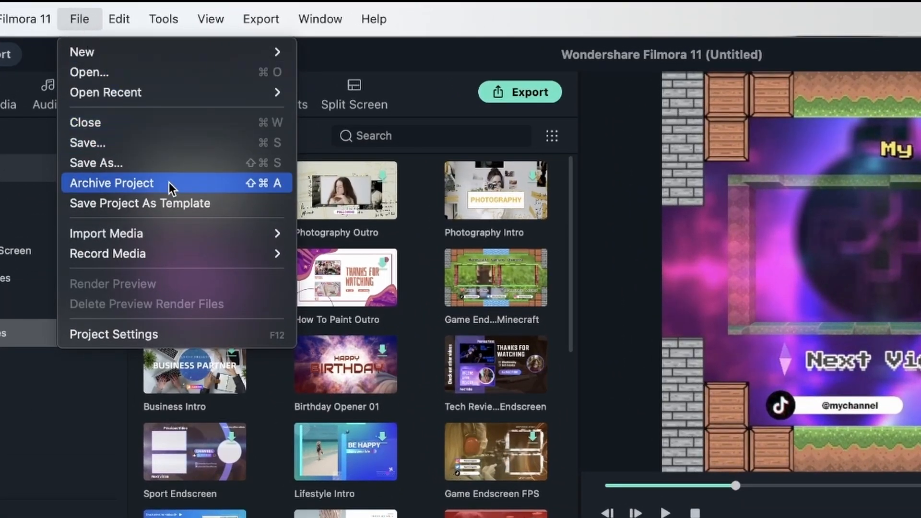
left_click(154, 205)
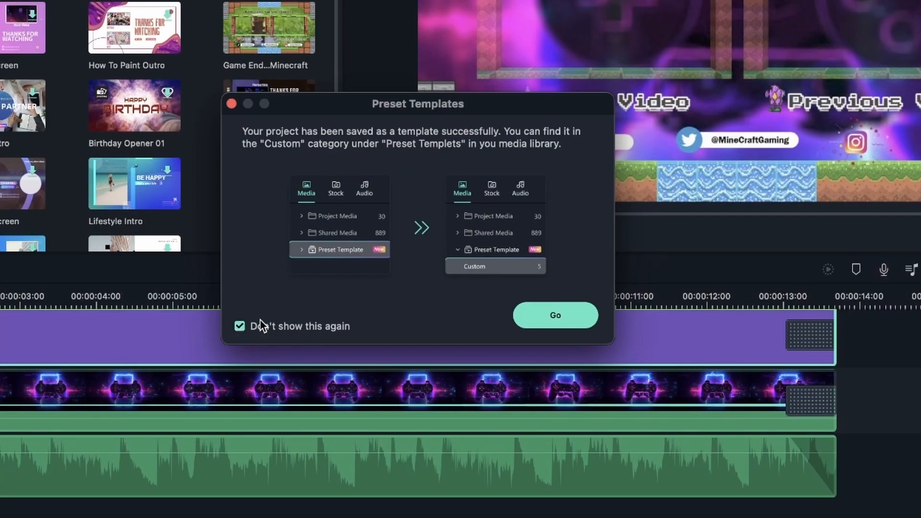
left_click(544, 316)
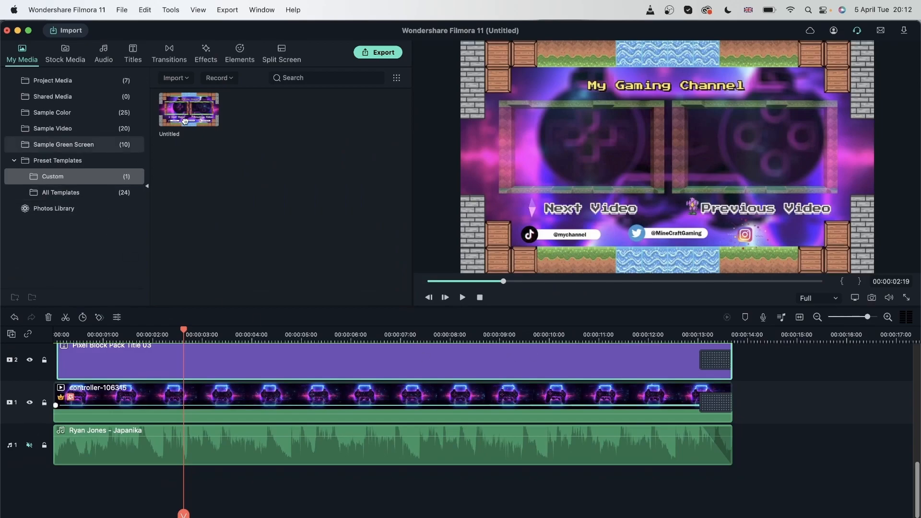
- Rename the custom preset template as "my gaming channel"
right_click(214, 121)
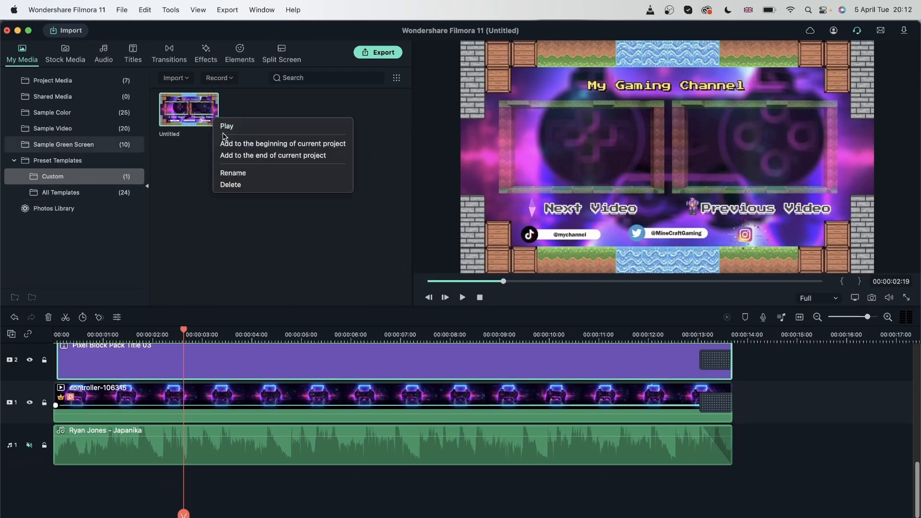
left_click(259, 179)
type("my c")
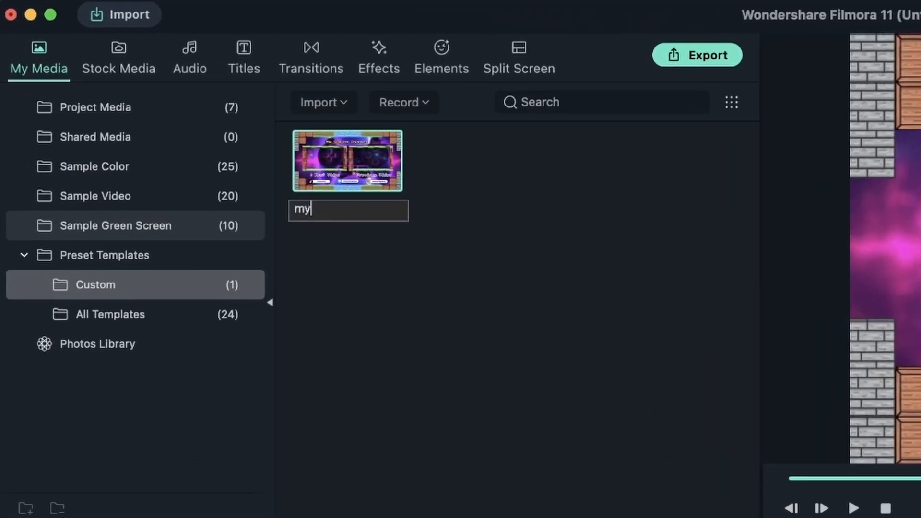
key("BackSpace")
type("gaming channel")
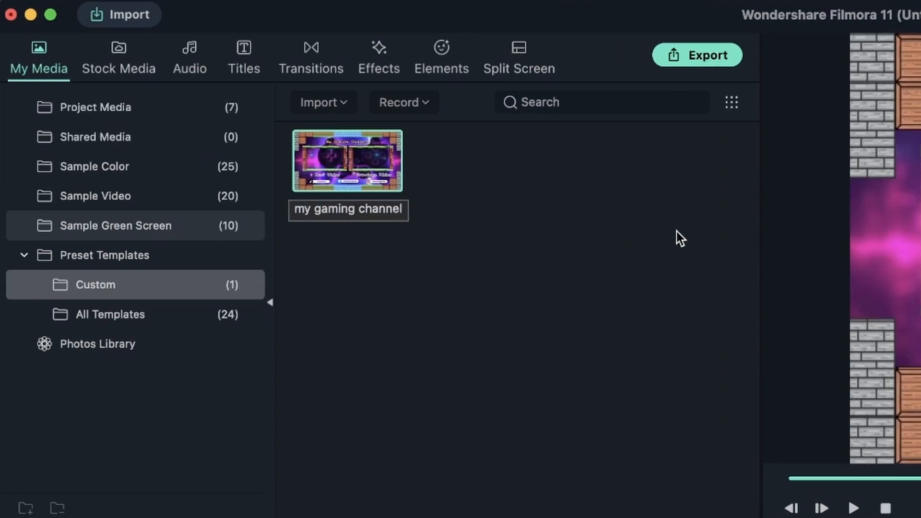
left_click(677, 231)
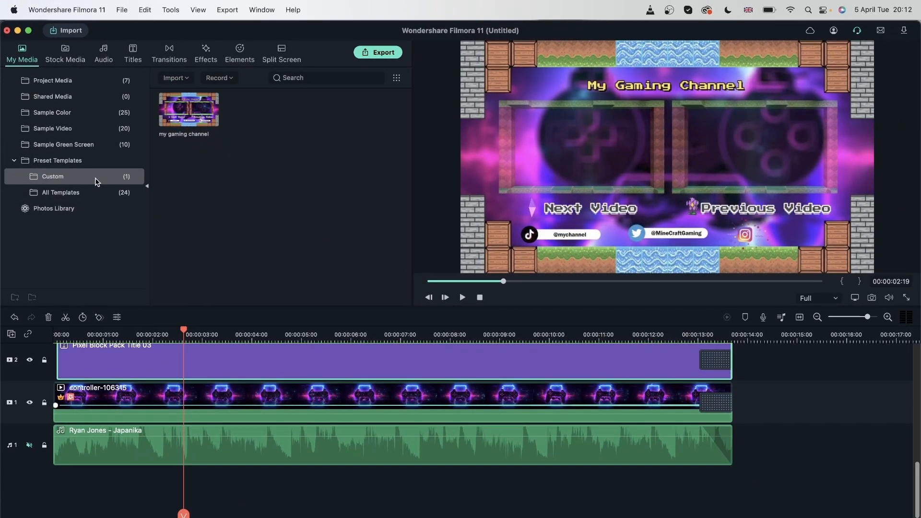
- Delete all the endscreen clips from every track to empty the timeline
left_click(810, 423)
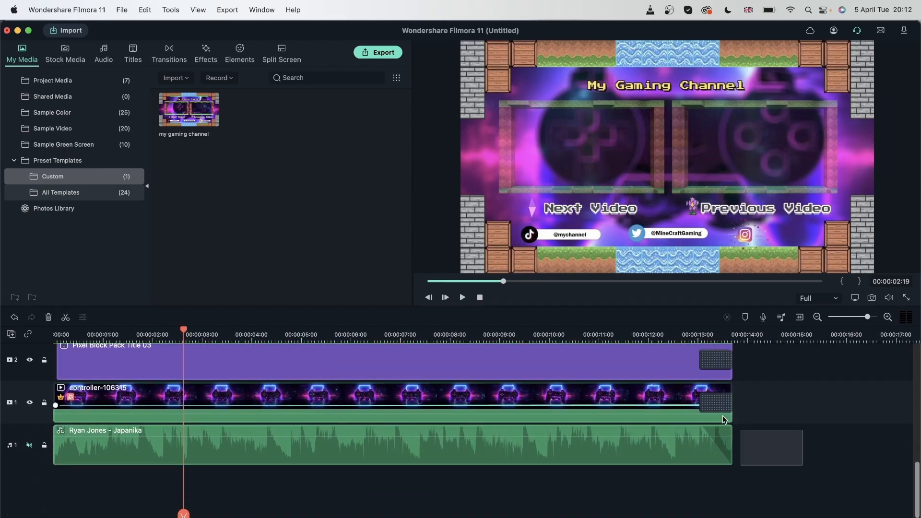
scroll(804, 465, "up", 8)
key("Delete")
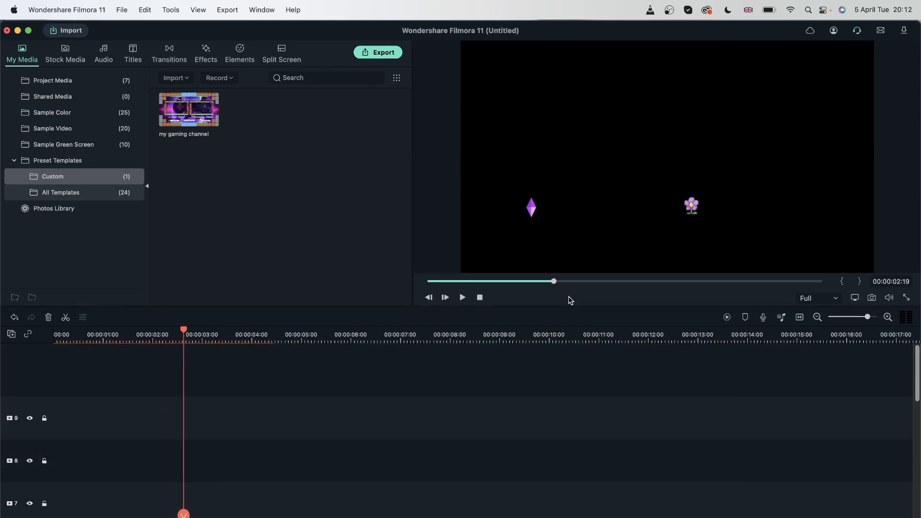
scroll(368, 411, "down", 5)
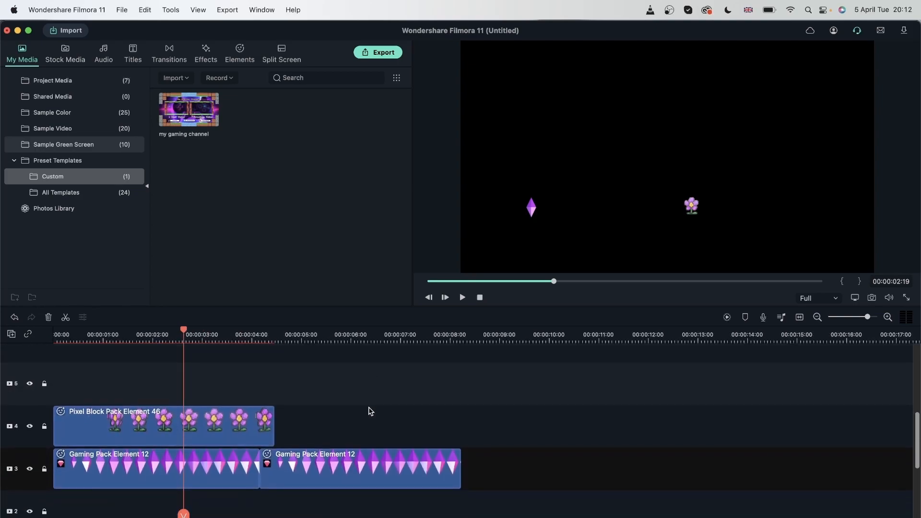
left_click_drag(564, 485, 103, 364)
key("Delete")
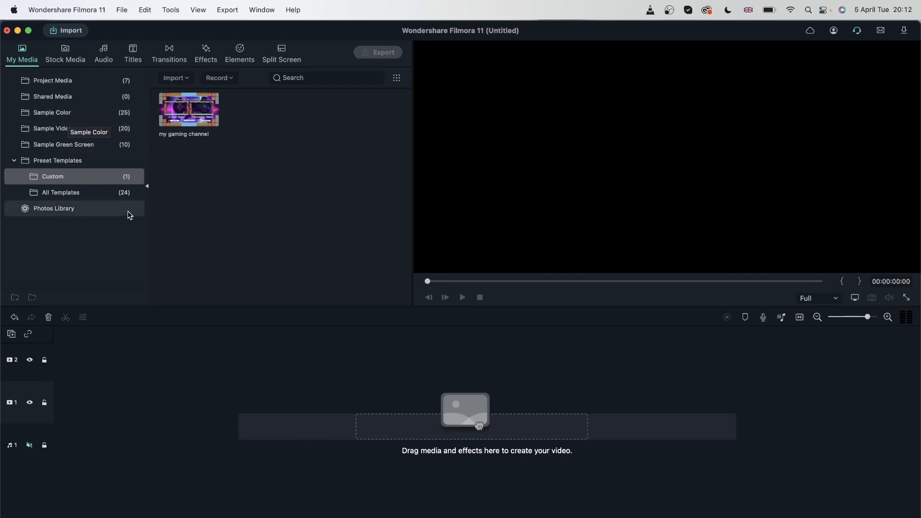
- Place the How To Paint Intro preset template at the start of the empty timeline
left_click(123, 194)
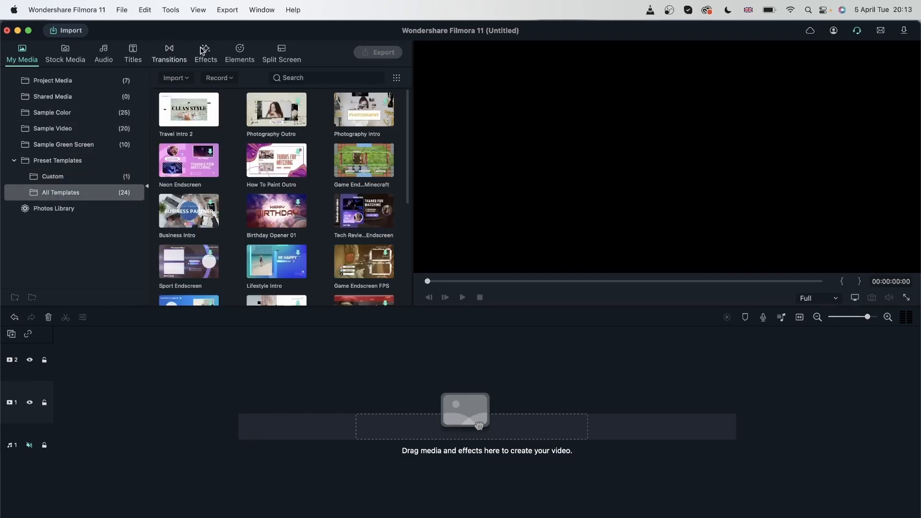
scroll(300, 247, "down", 5)
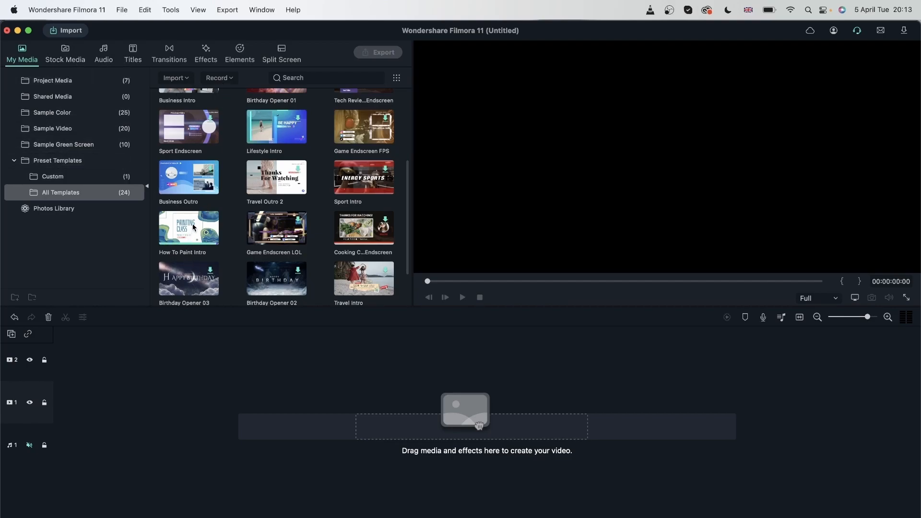
mouse_move(195, 226)
left_mouse_down()
mouse_move(72, 423)
mouse_move(66, 416)
left_mouse_up()
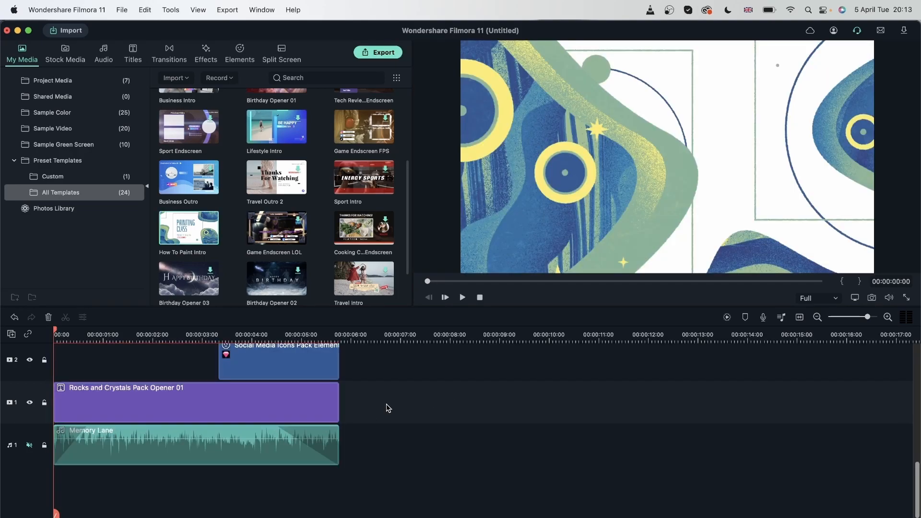
- Change the intro's title word "PAINTING" to "special"
left_click_drag(55, 332, 253, 343)
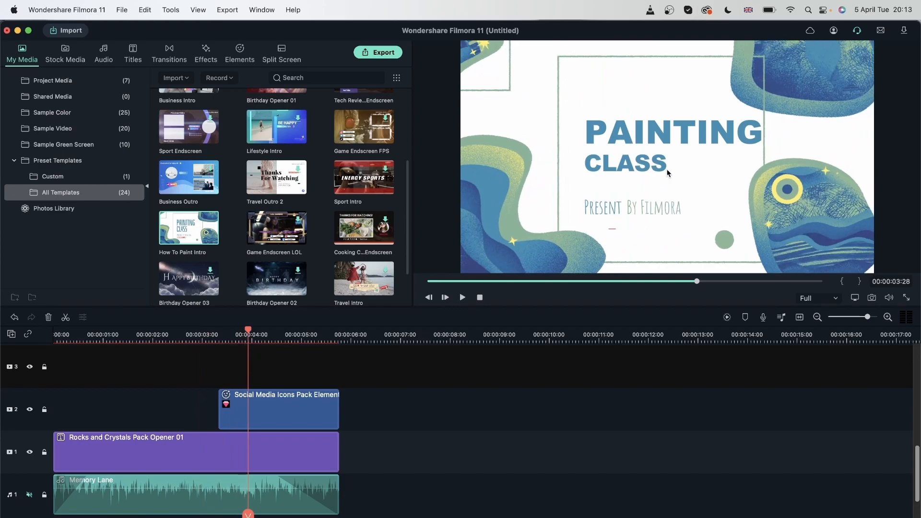
double_click(654, 133)
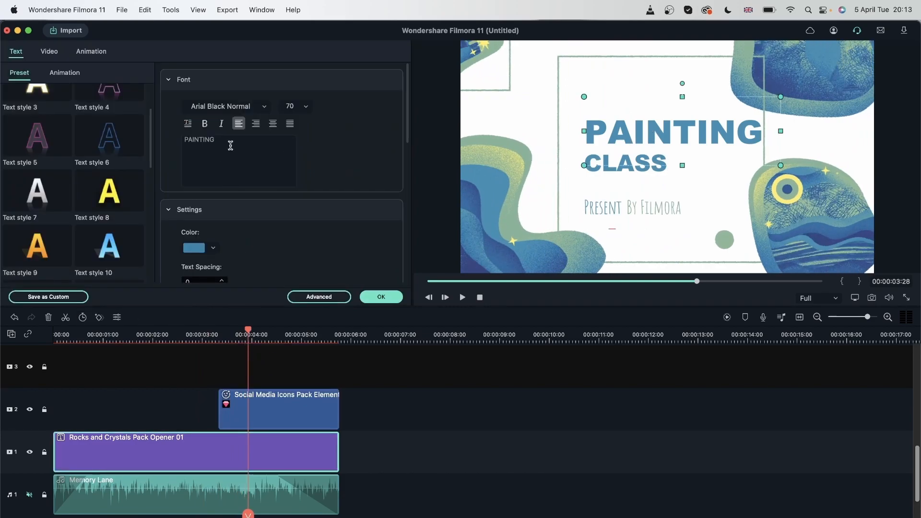
type("spe")
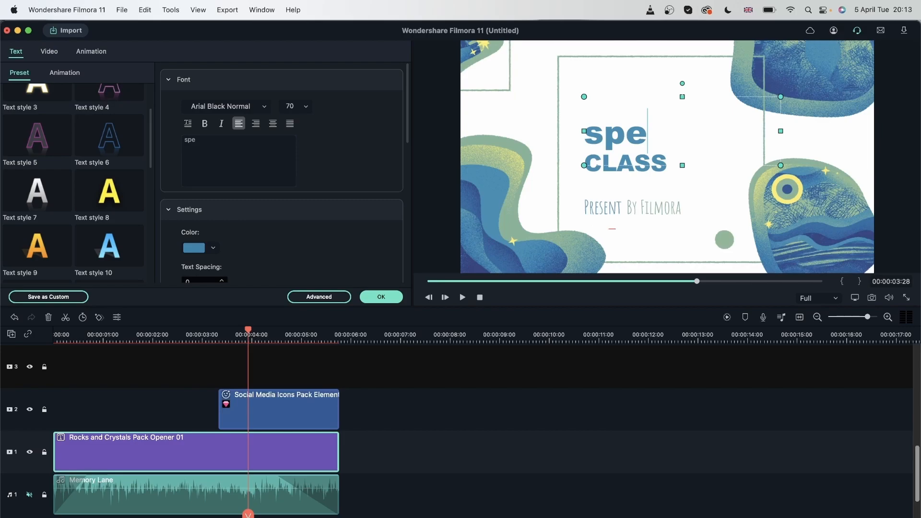
type("cial")
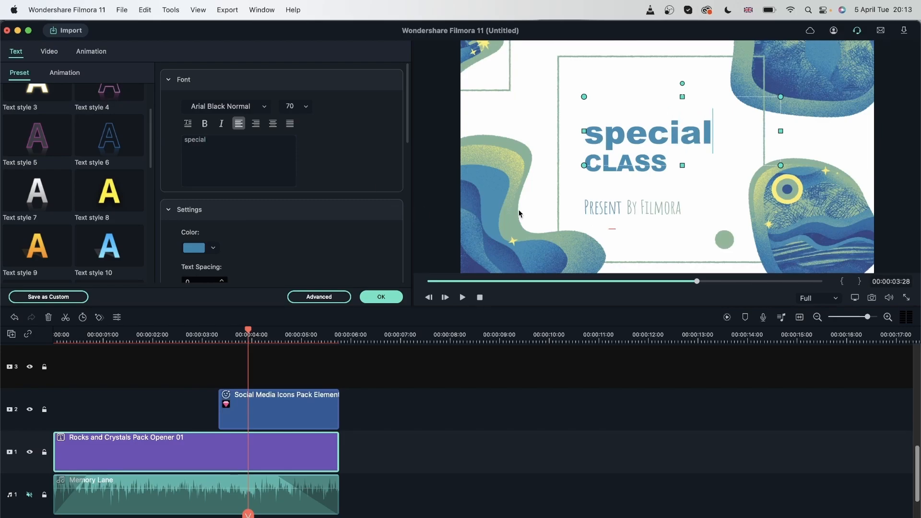
left_click(384, 297)
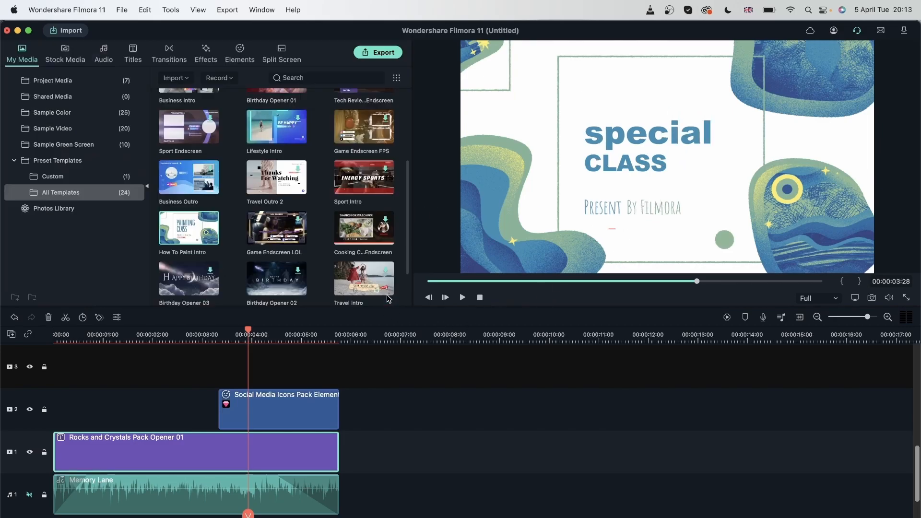
- Check the intro's social media element near its end and delete all the intro's clips from the timeline
left_click(281, 422)
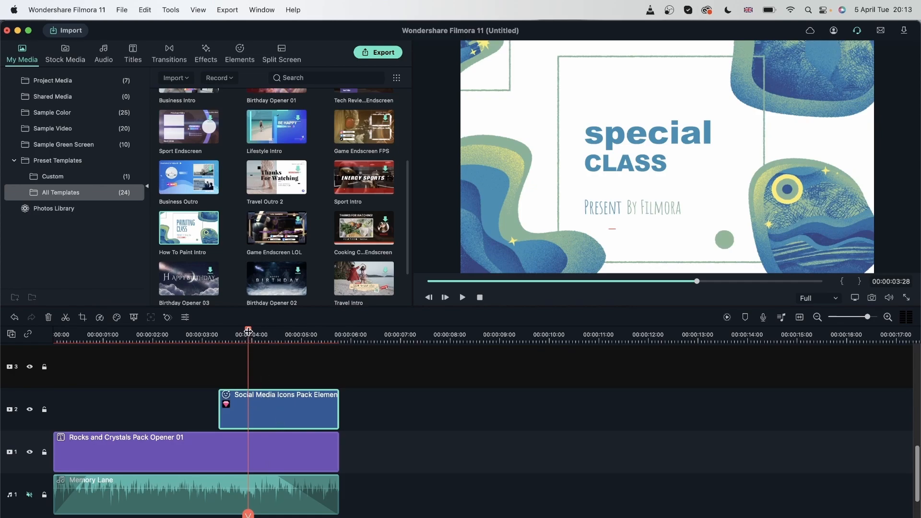
left_click_drag(249, 331, 298, 331)
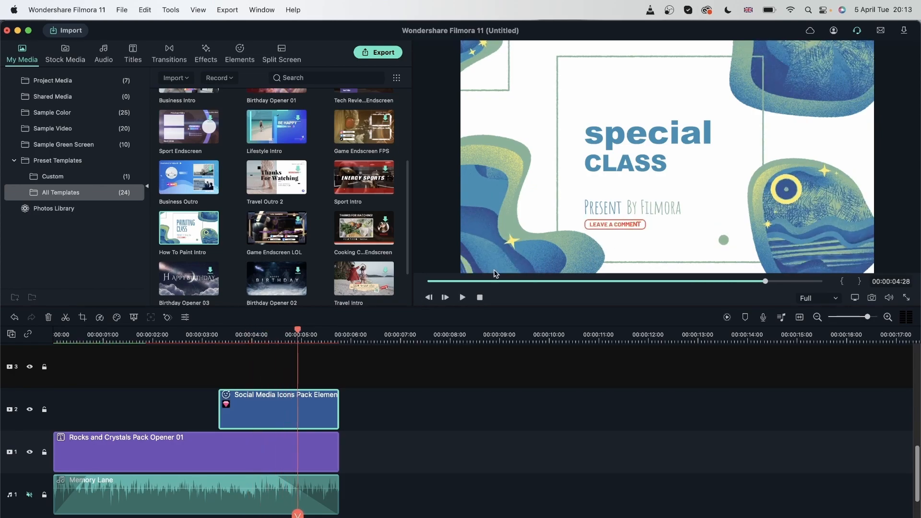
left_click(297, 332)
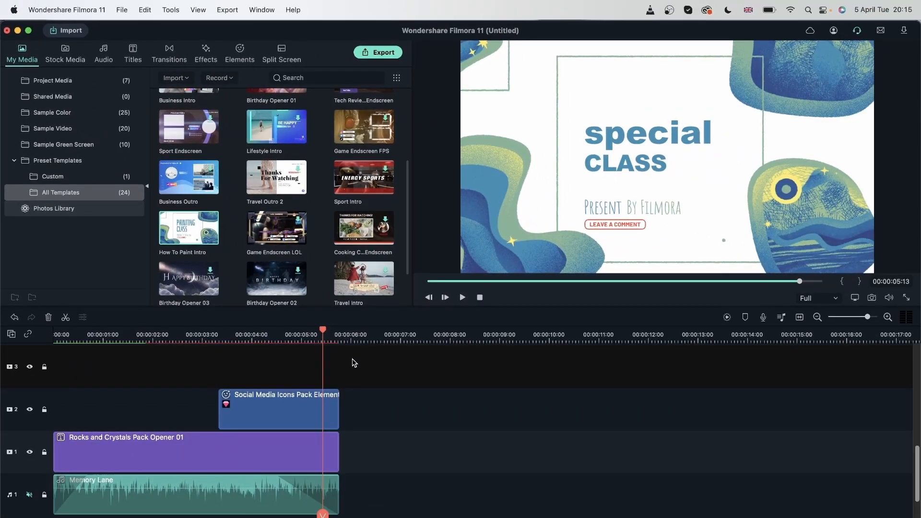
left_click_drag(369, 363, 183, 502)
left_click(48, 317)
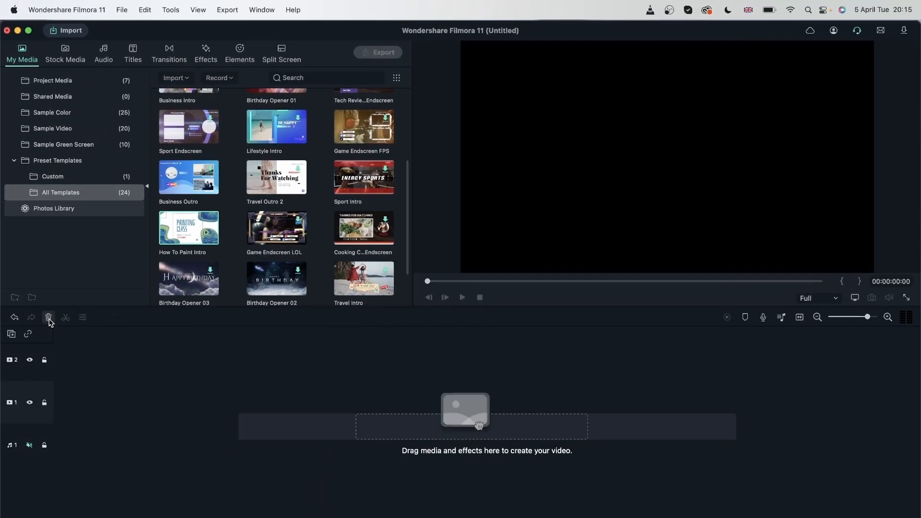
- Place the downloaded silver car stock video at the start of video track 1, matching the project to the media's 1920x1080, 23.98 fps
left_click(65, 53)
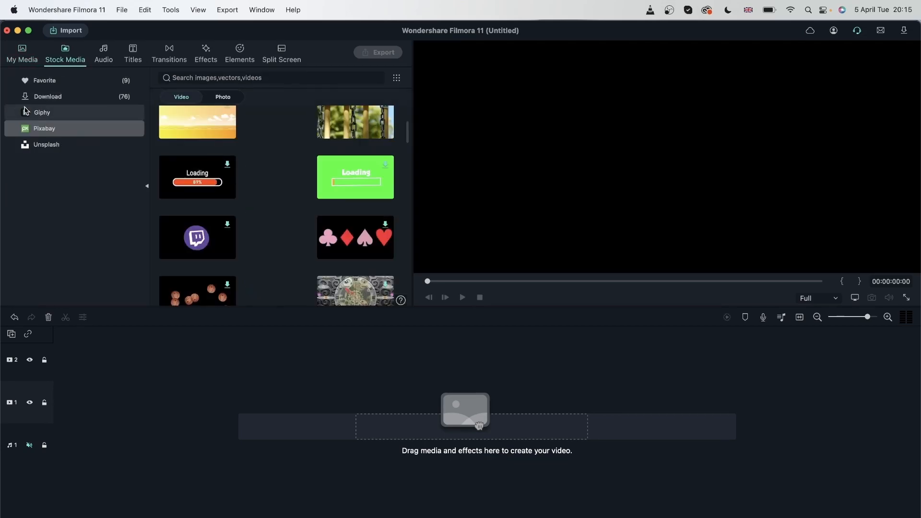
left_click(51, 96)
left_click_drag(201, 226, 55, 409)
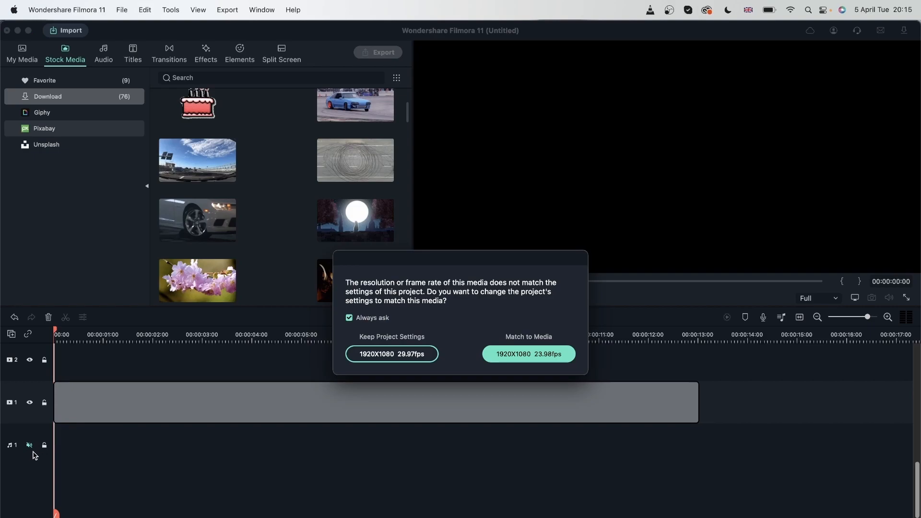
left_click(528, 353)
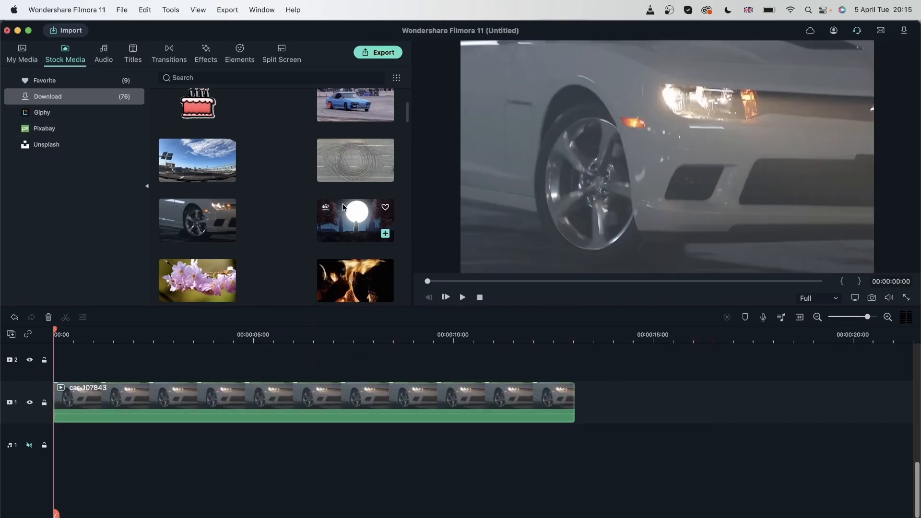
- Add the included song Mark Tracy - Born Twice to audio track 1 from the start of the timeline
left_click(103, 53)
left_click_drag(267, 126, 79, 415)
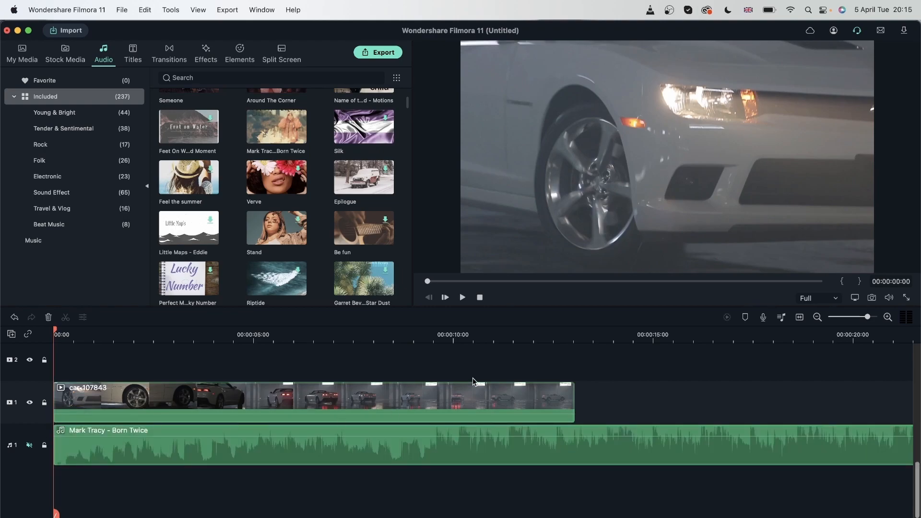
- Trim the music to the end of the car clip and give it a fade-out of about 1 second
left_click(575, 339)
left_click(604, 456)
key("super+b")
left_click(48, 317)
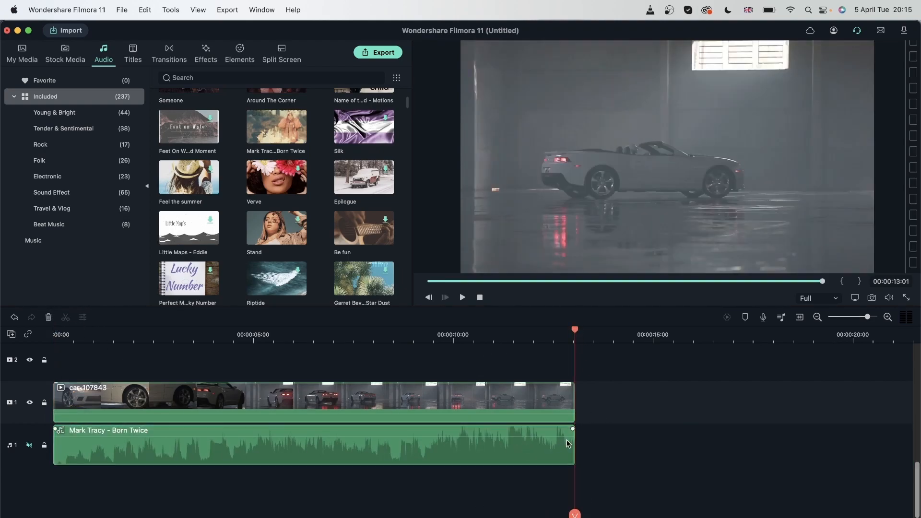
left_click_drag(573, 428, 532, 430)
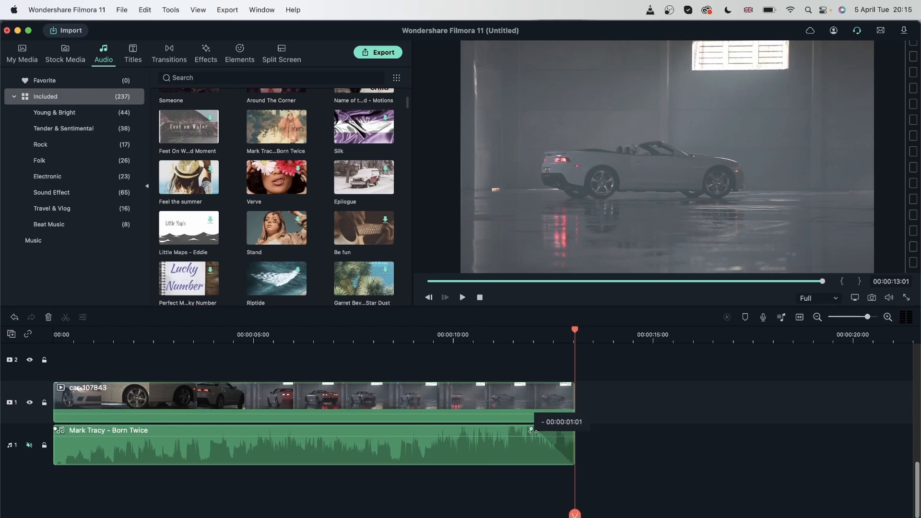
- Add the Survivor Game Opener 05 title from the What's New category to the start of track 2
left_click(130, 54)
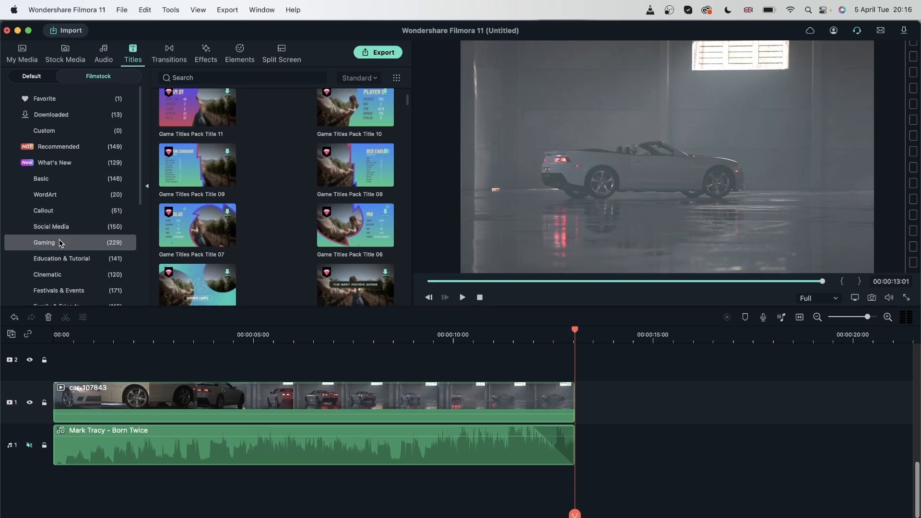
left_click(66, 211)
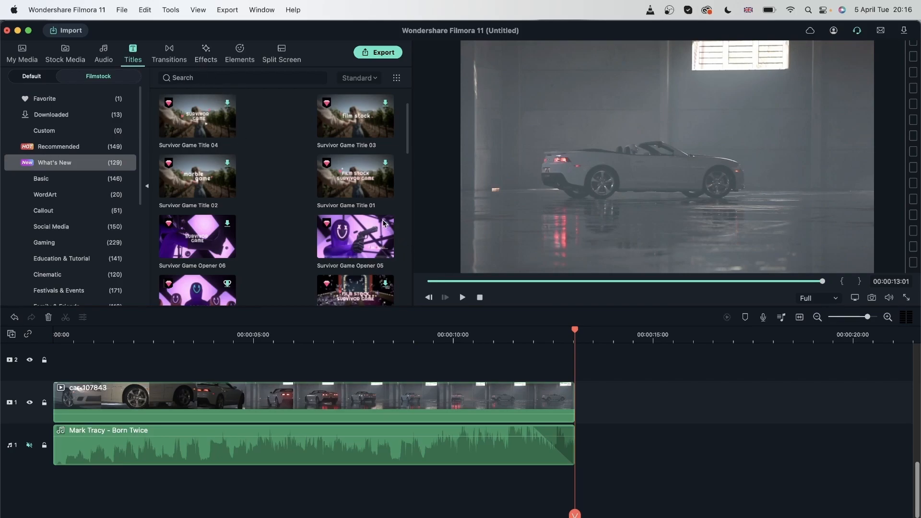
scroll(406, 439, "up", 2)
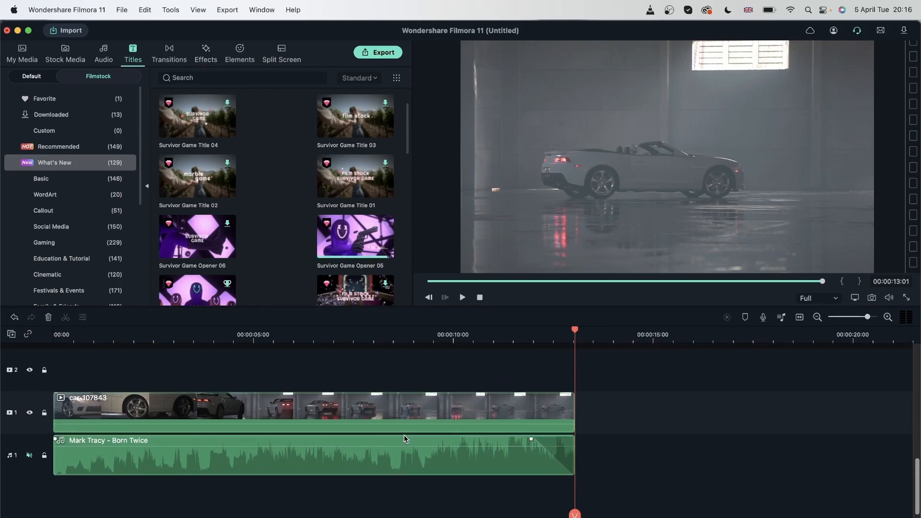
scroll(406, 438, "up", 5)
scroll(406, 438, "down", 3)
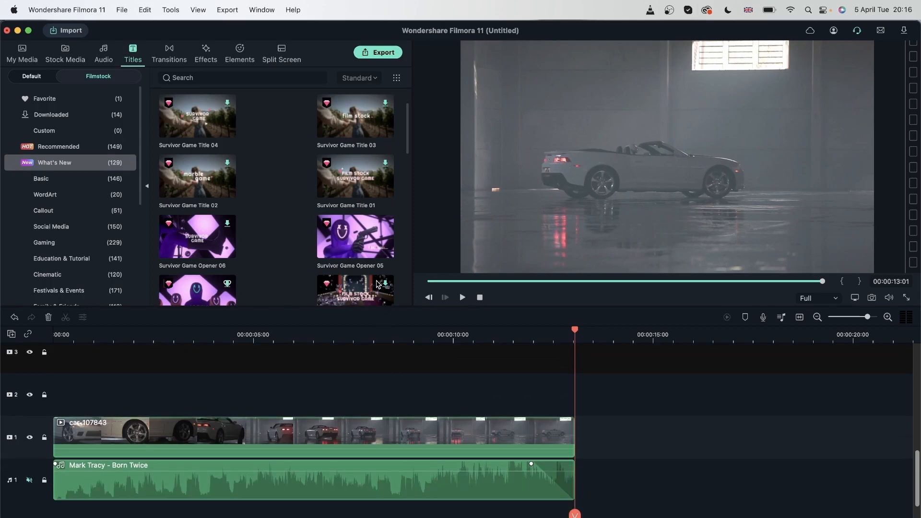
left_click_drag(349, 268, 62, 391)
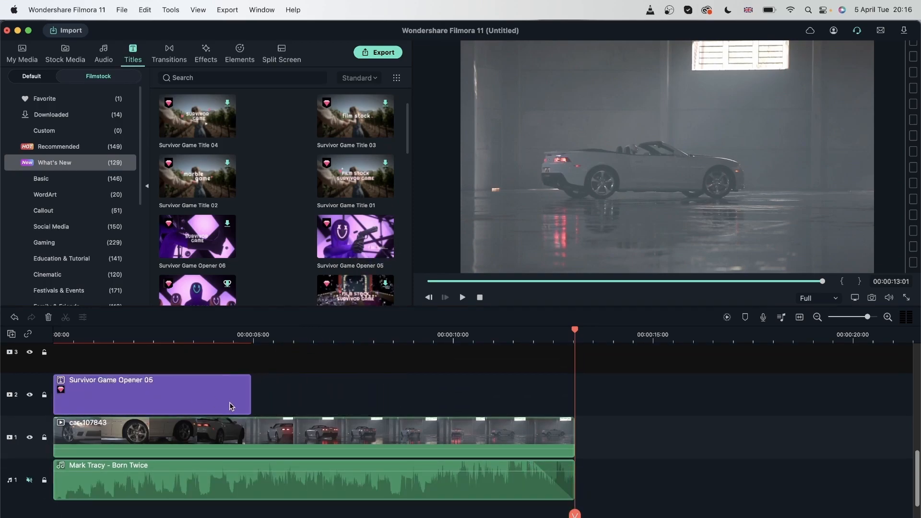
mouse_move(194, 400)
left_mouse_down()
mouse_move(392, 399)
mouse_move(180, 408)
left_mouse_up()
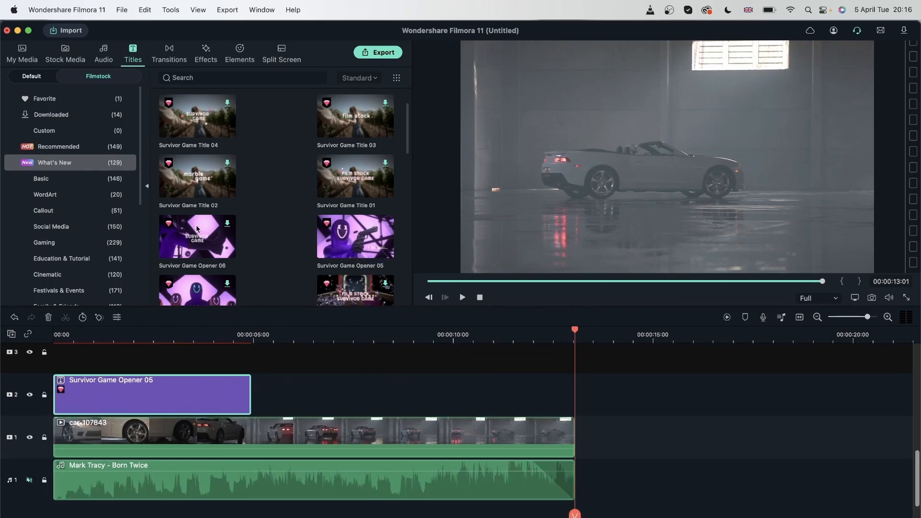
- Add Gaming Fight Effects Element 07 at about 4 seconds on track 3 and Element 09 at about 7.5 seconds on track 4
left_click(208, 50)
left_click(239, 53)
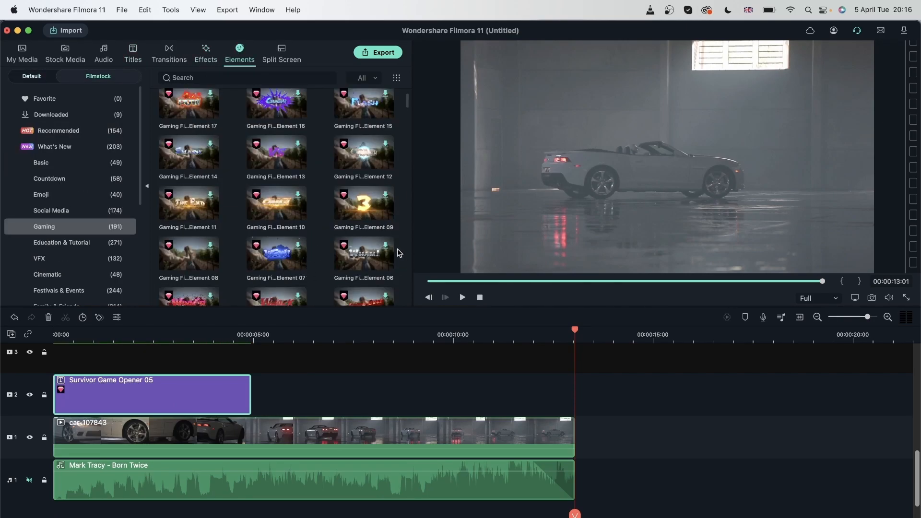
left_click(298, 246)
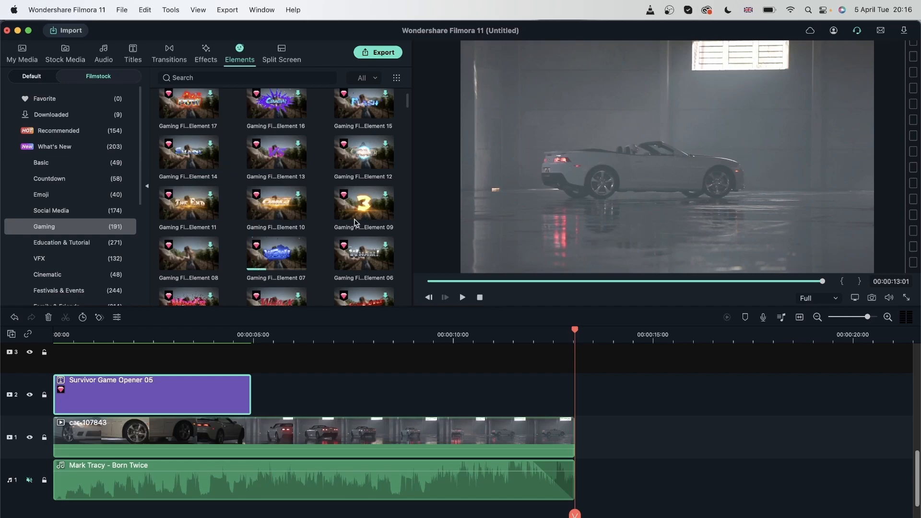
scroll(352, 438, "up", 2)
left_click(386, 194)
left_click_drag(272, 281, 213, 399)
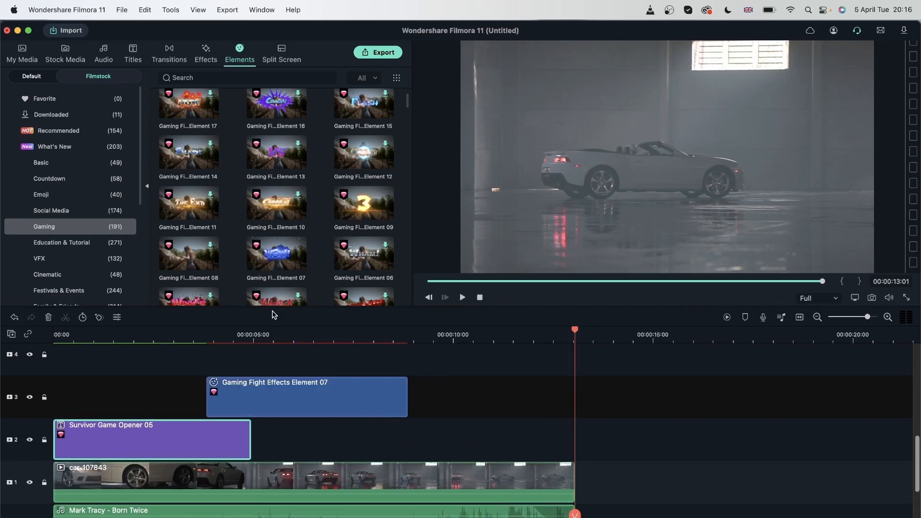
left_click_drag(384, 207, 448, 355)
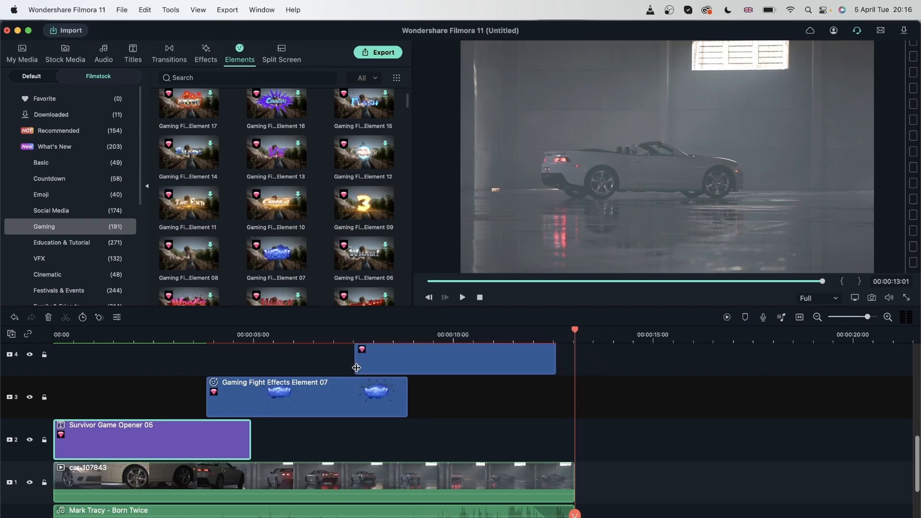
scroll(447, 436, "up", 2)
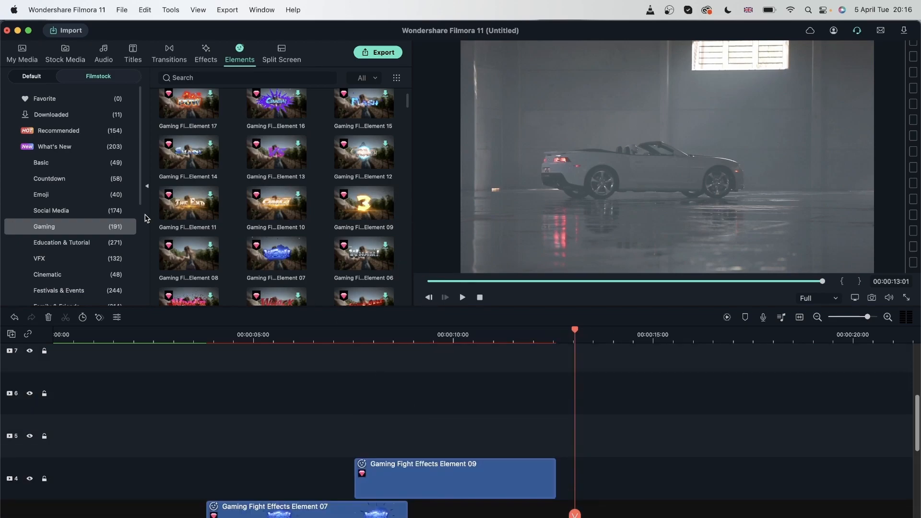
- Apply the Bar transition to the end of the car clip and return the playhead to the timeline's start
left_click(169, 54)
scroll(309, 381, "down", 10)
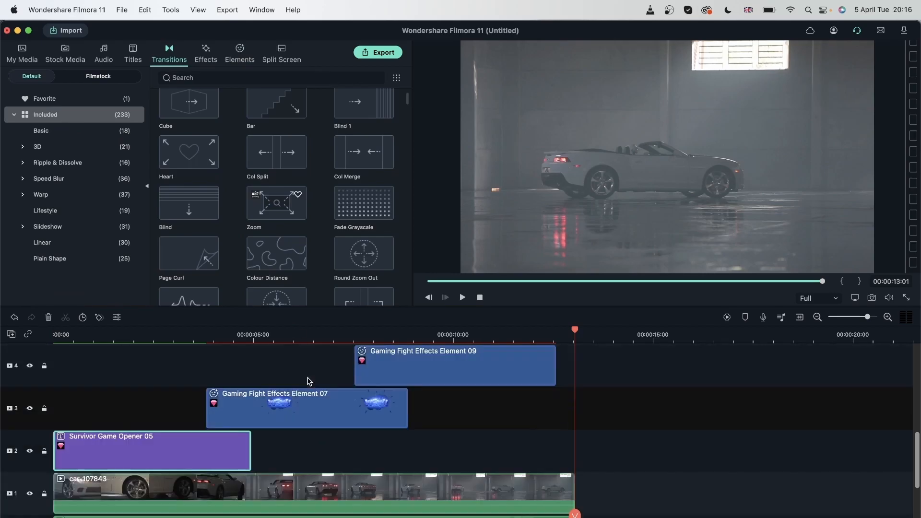
left_click_drag(262, 106, 528, 402)
left_click(83, 317)
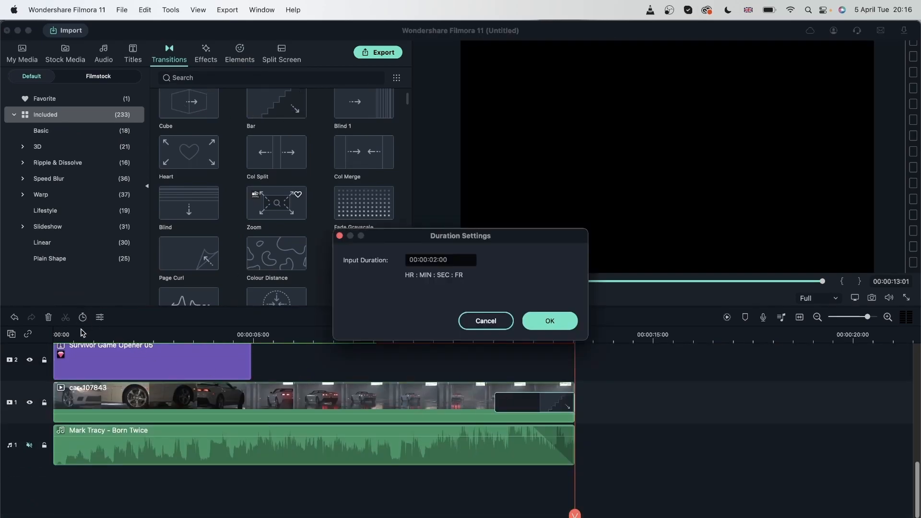
left_click(485, 321)
left_click(55, 335)
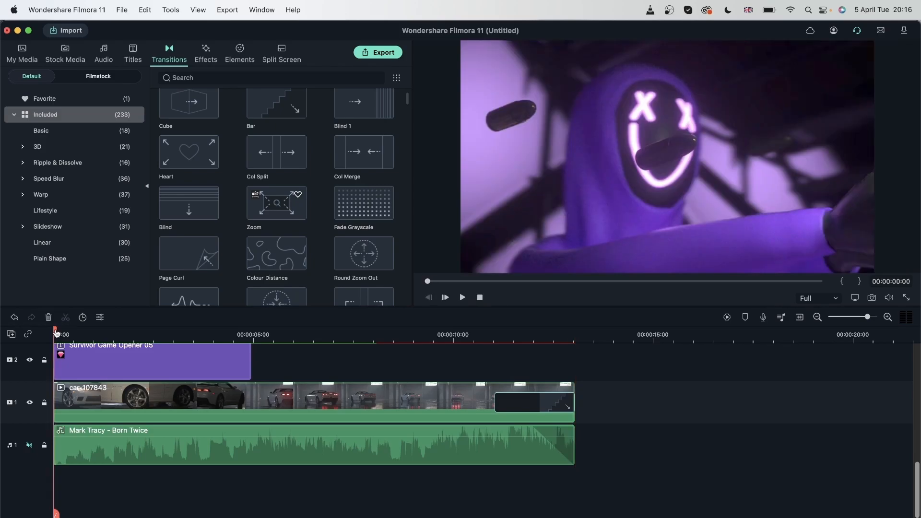